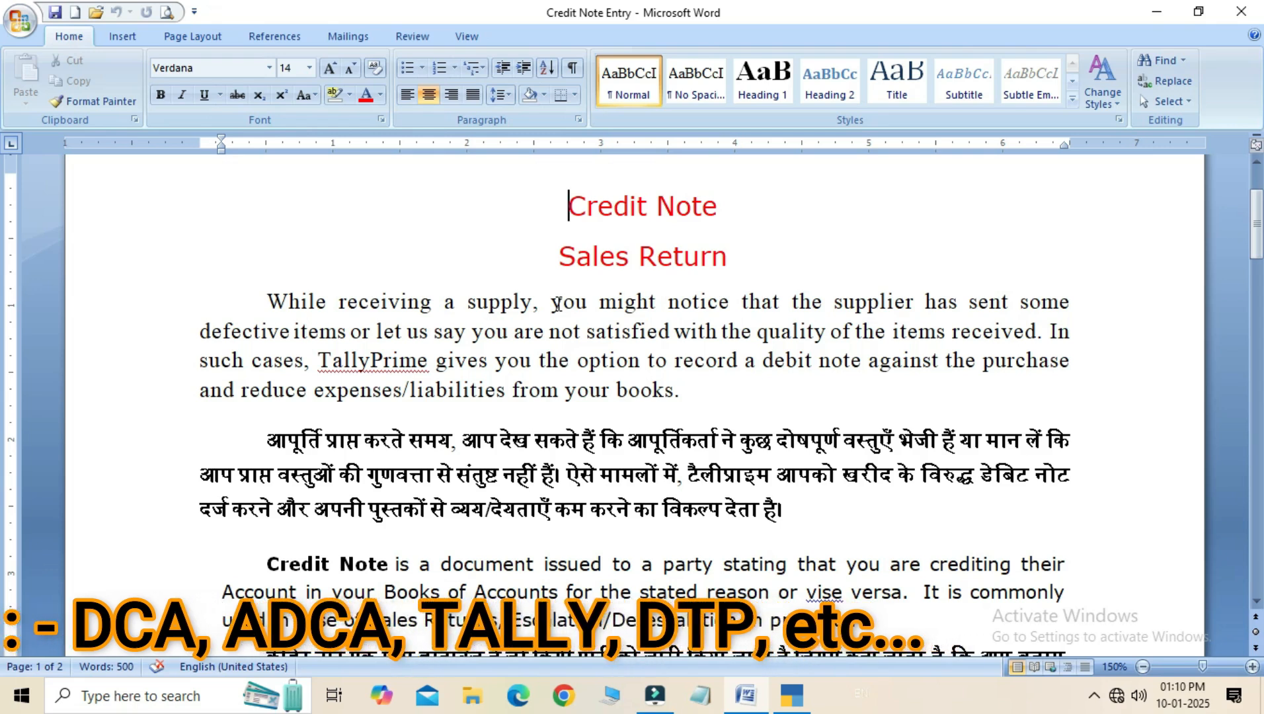
- Read the English and Hindi introduction under the Credit Note and Sales Return headings of the document
click(552, 305)
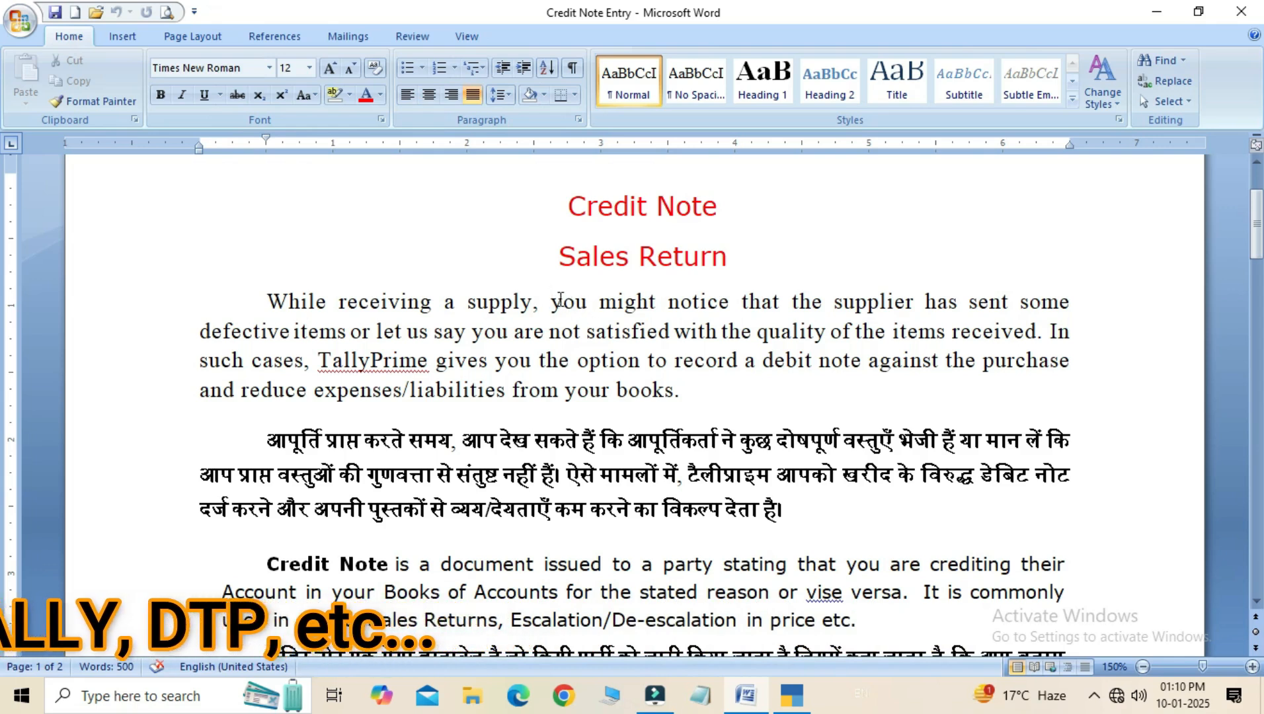
click(512, 441)
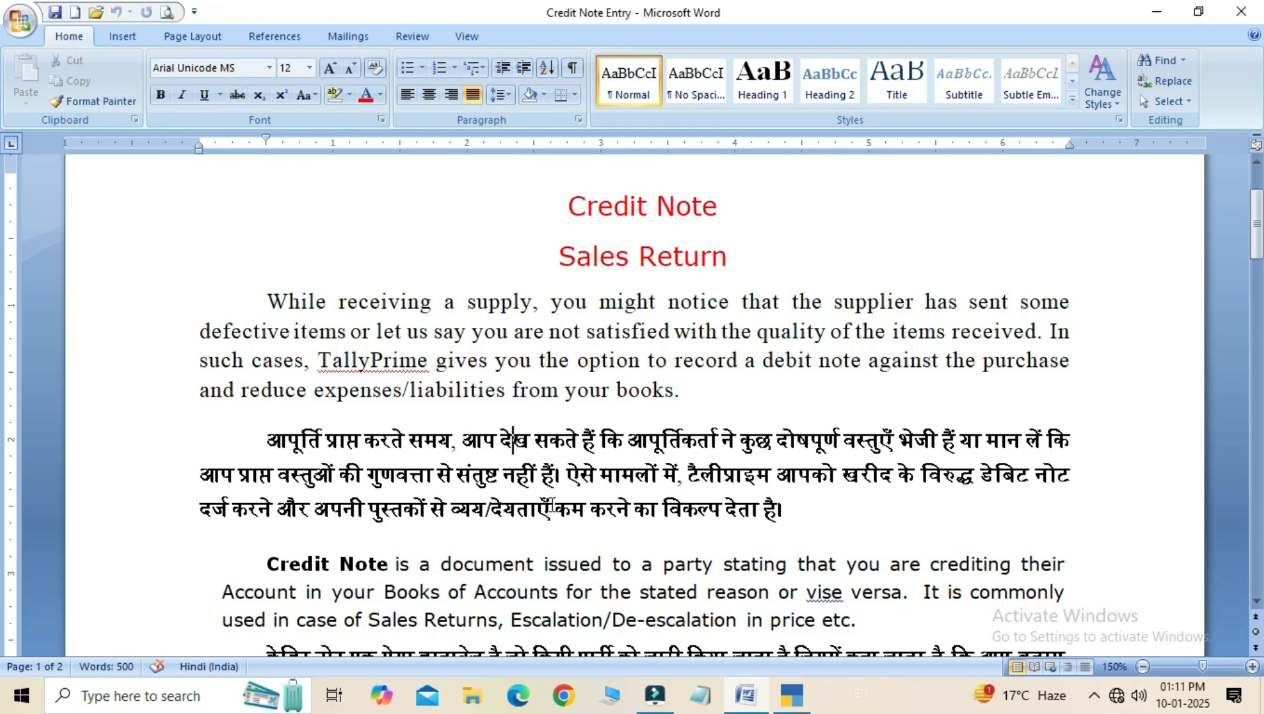
key(Down)
key(Down)
key(Down)
key(Down)
key(Down)
key(Down)
key(Down)
key(Down)
key(Down)
key(Down)
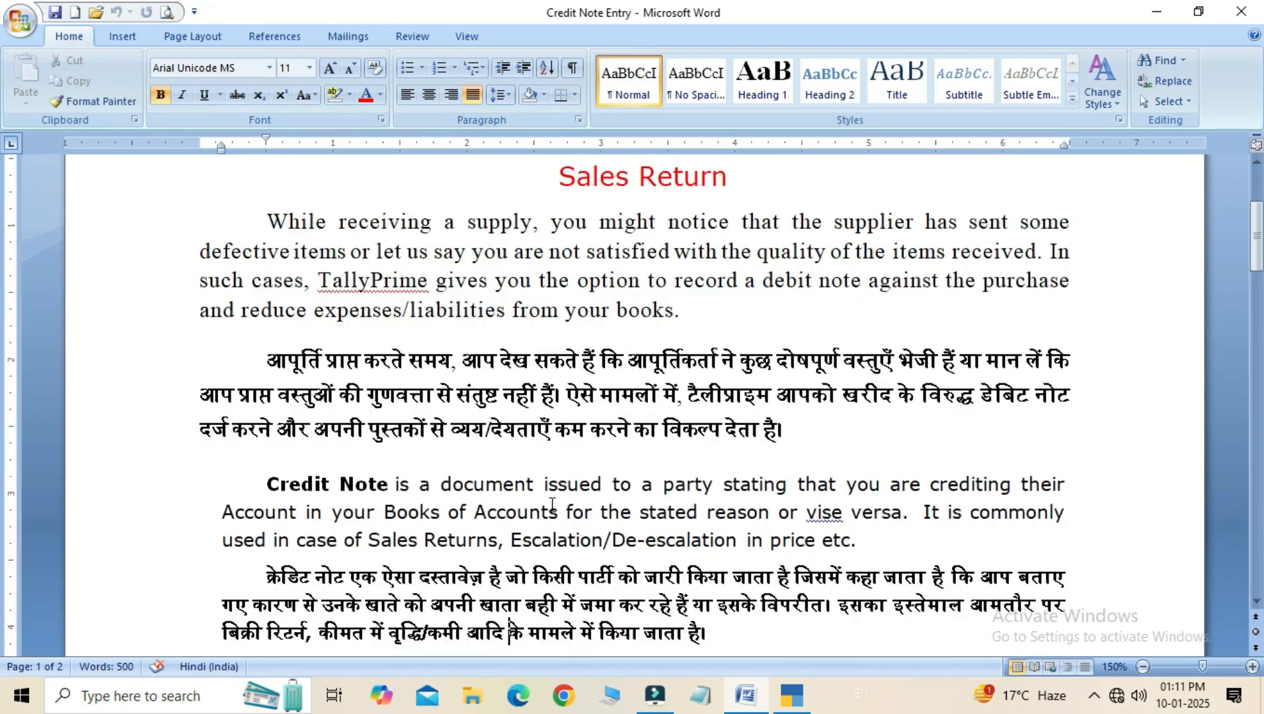
key(Down)
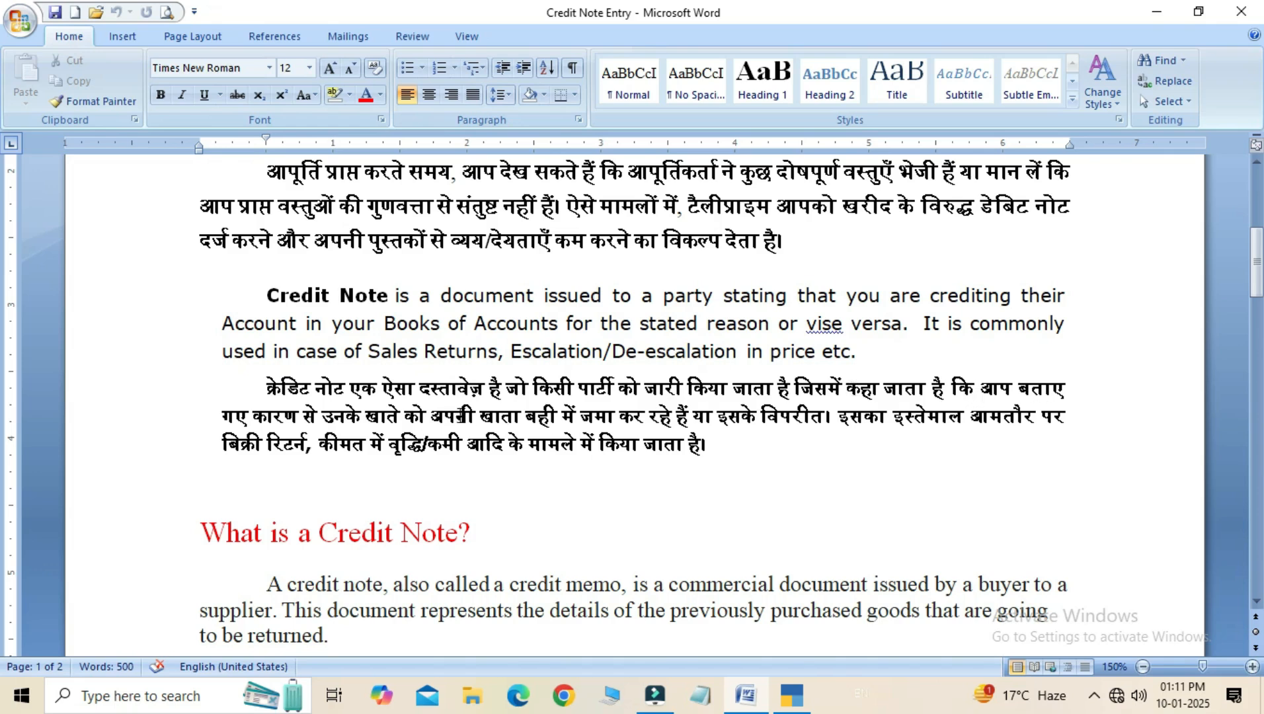
click(502, 412)
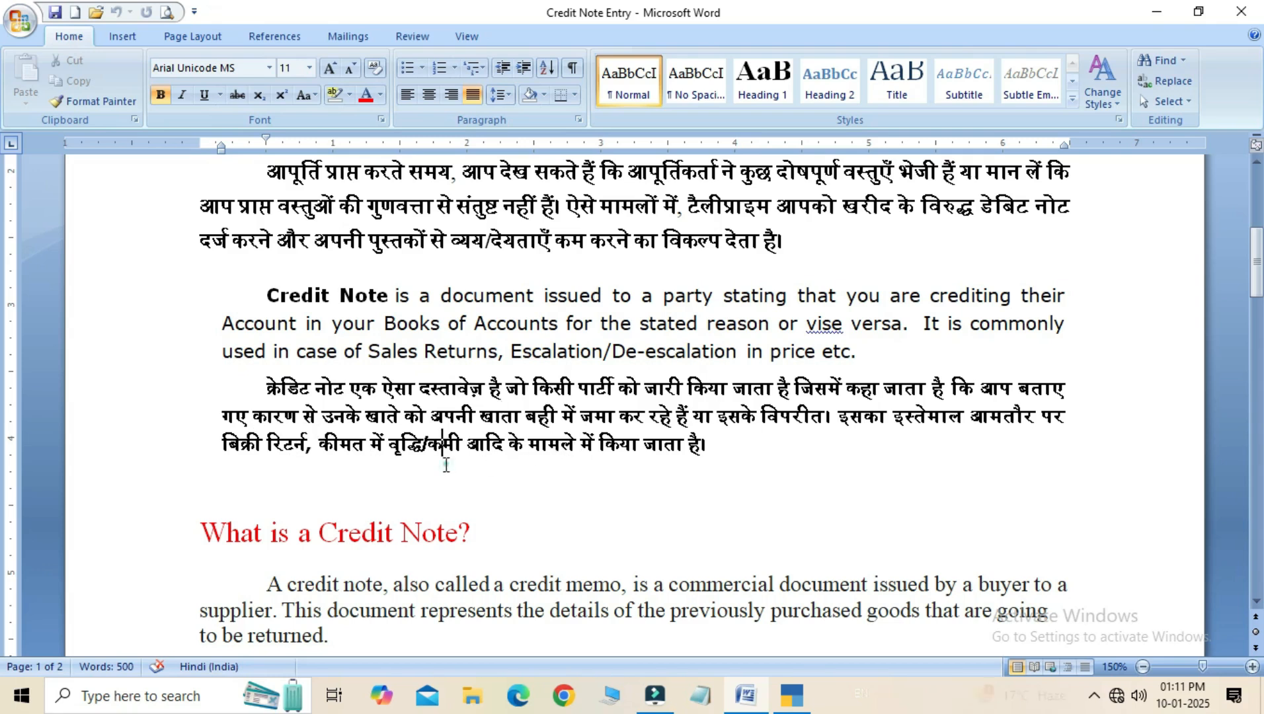
drag(1256, 268, 1255, 312)
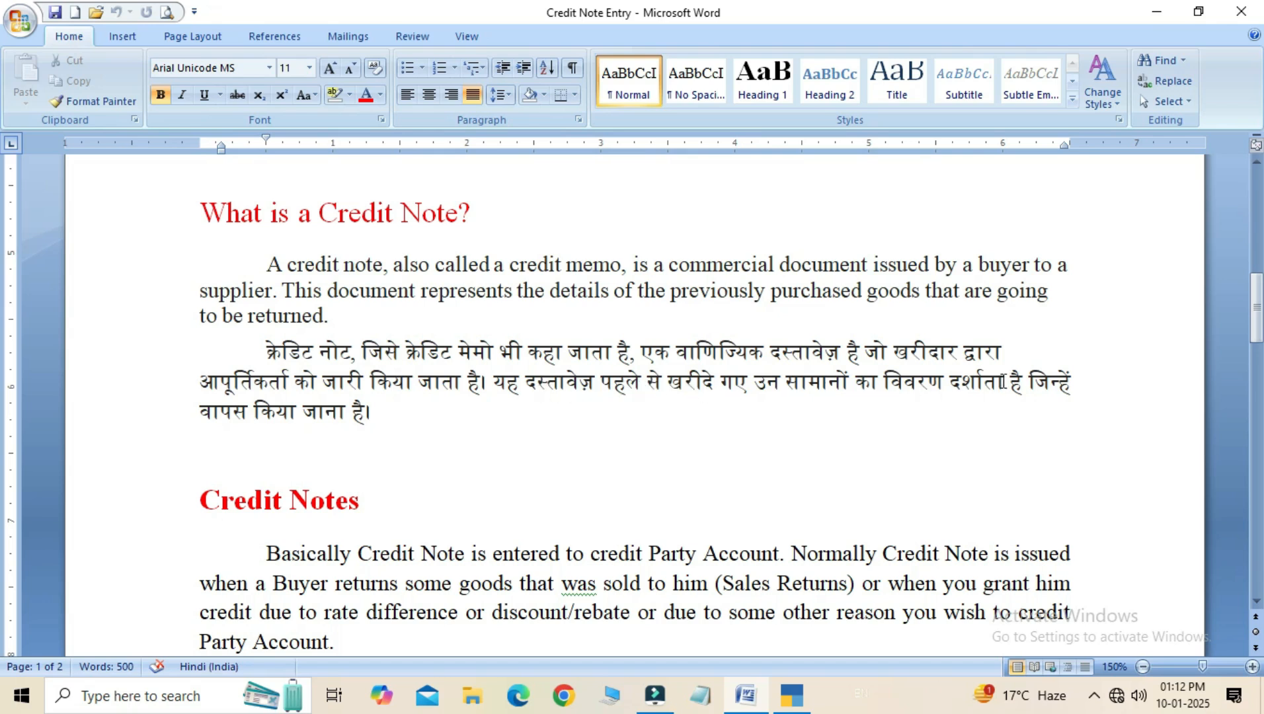
- Read the "What is a Credit Note?" and "Credit Notes" sections with their Hindi translations
click(412, 421)
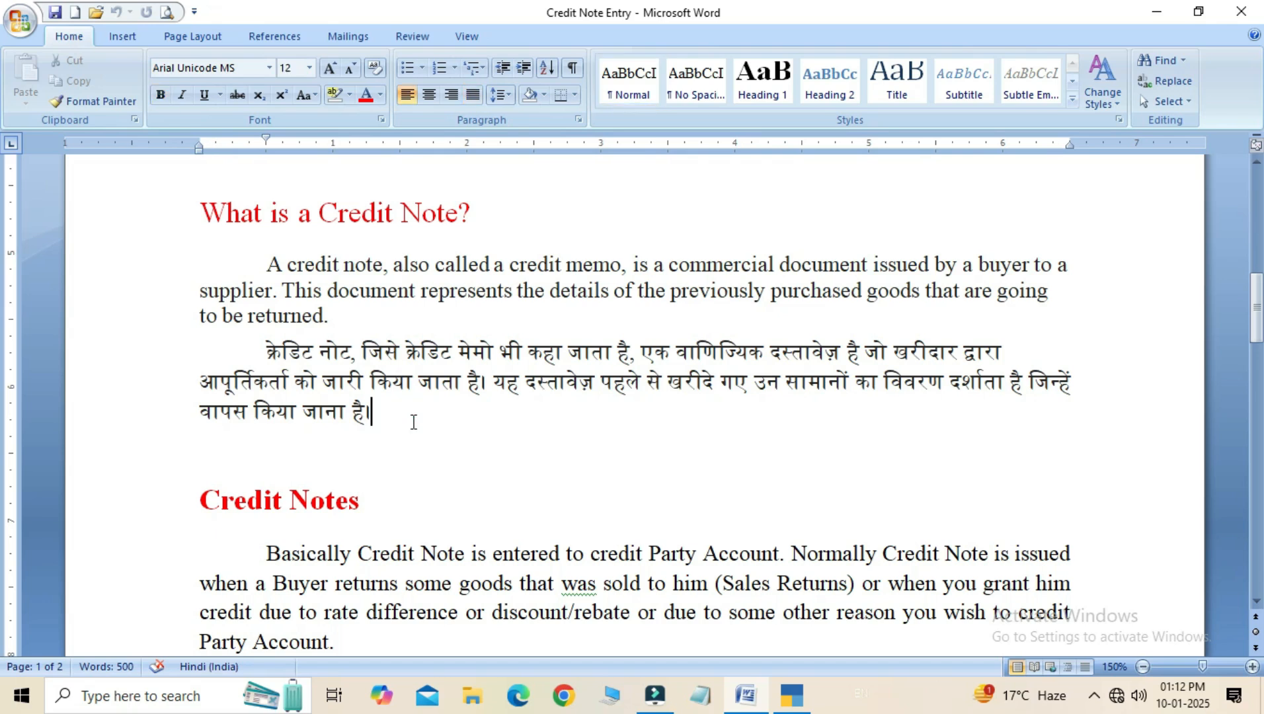
key(Down)
key(Down)
key(Down)
key(Down)
key(Down)
key(Down)
key(Down)
key(Down)
key(Down)
key(Down)
key(Down)
key(Down)
key(Down)
key(Down)
key(Down)
key(Down)
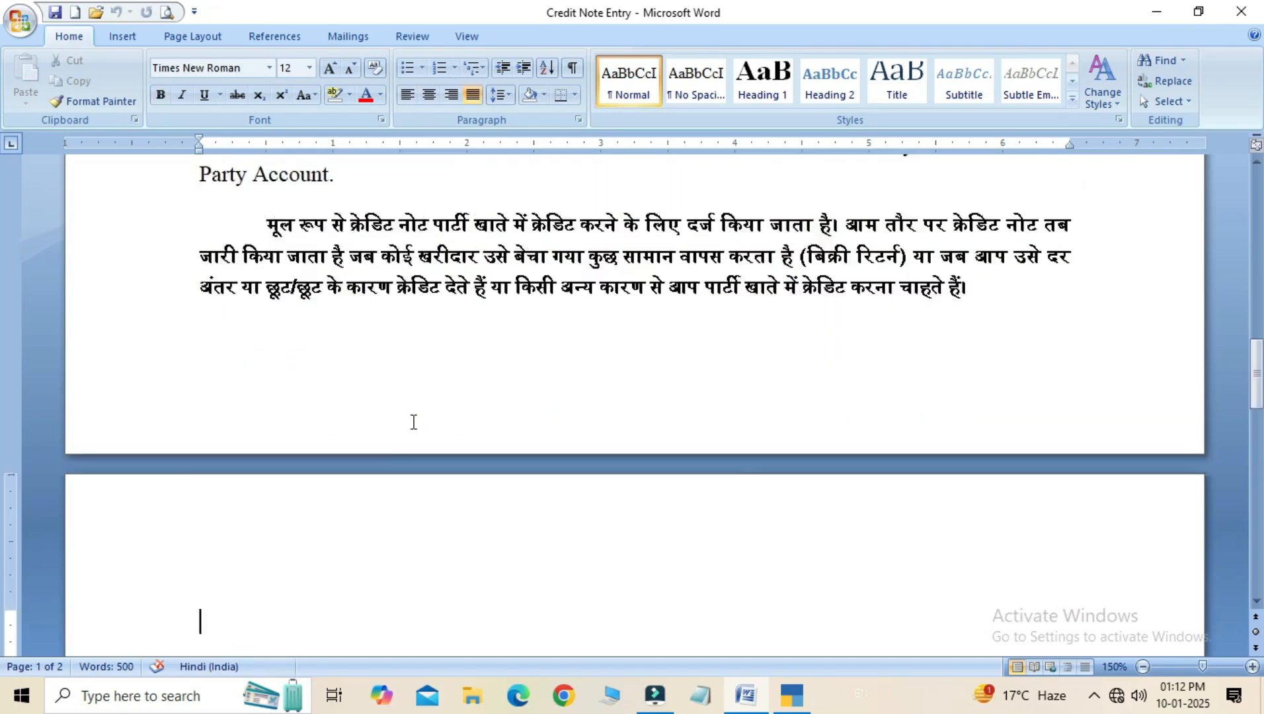
key(Down)
key(Down)
key(Up)
key(Up)
key(Up)
key(Up)
key(Up)
key(Up)
key(Up)
key(Up)
key(Up)
key(Up)
key(Up)
key(Down)
key(Down)
key(Down)
key(Down)
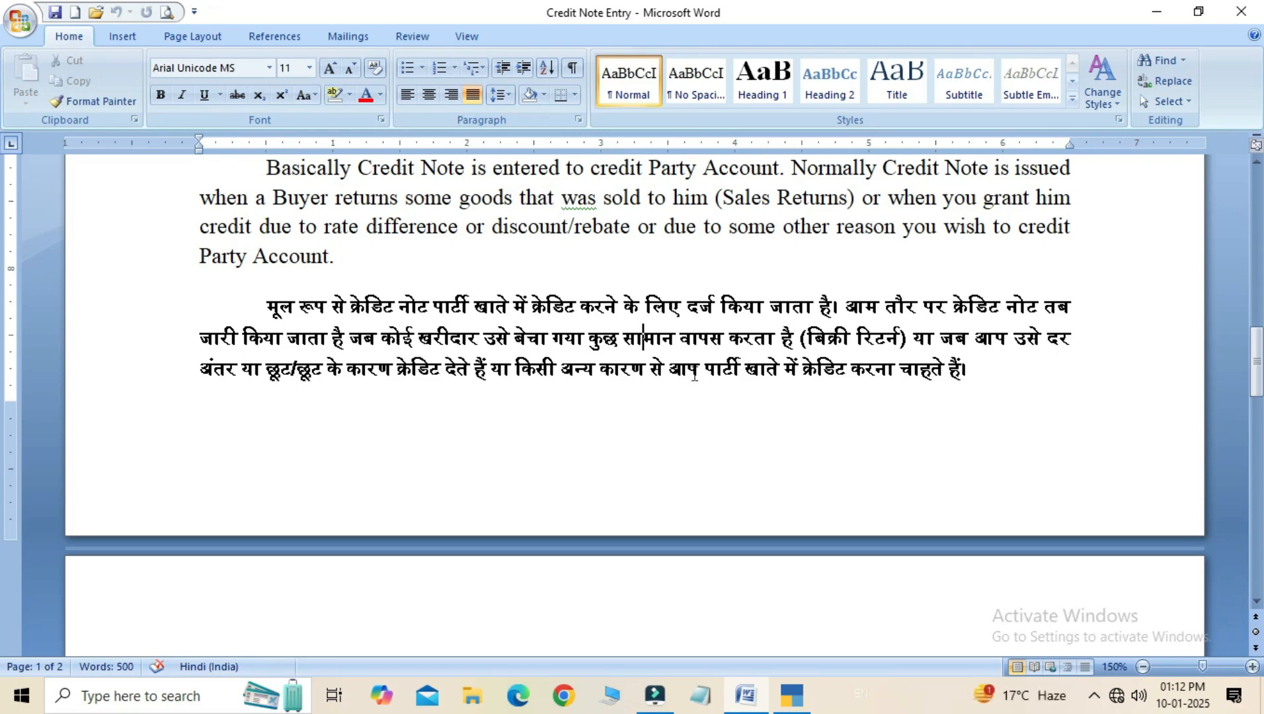
- Examine the Voucher Rules table and the Entry Rules paragraph for a credit note entry
click(785, 378)
key(Down)
key(Down)
key(Down)
key(Down)
key(Down)
key(Down)
key(Down)
key(Down)
key(Down)
key(Down)
key(Down)
key(Down)
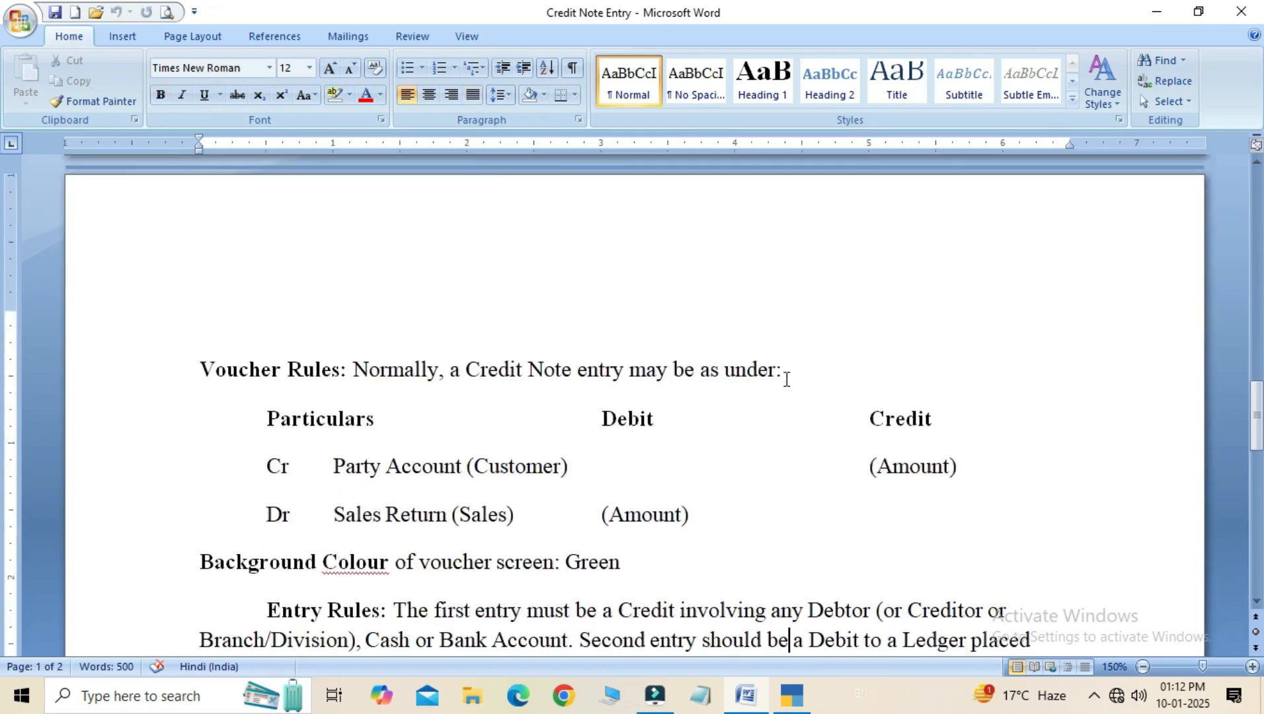
key(Return)
text(Sales Return :)
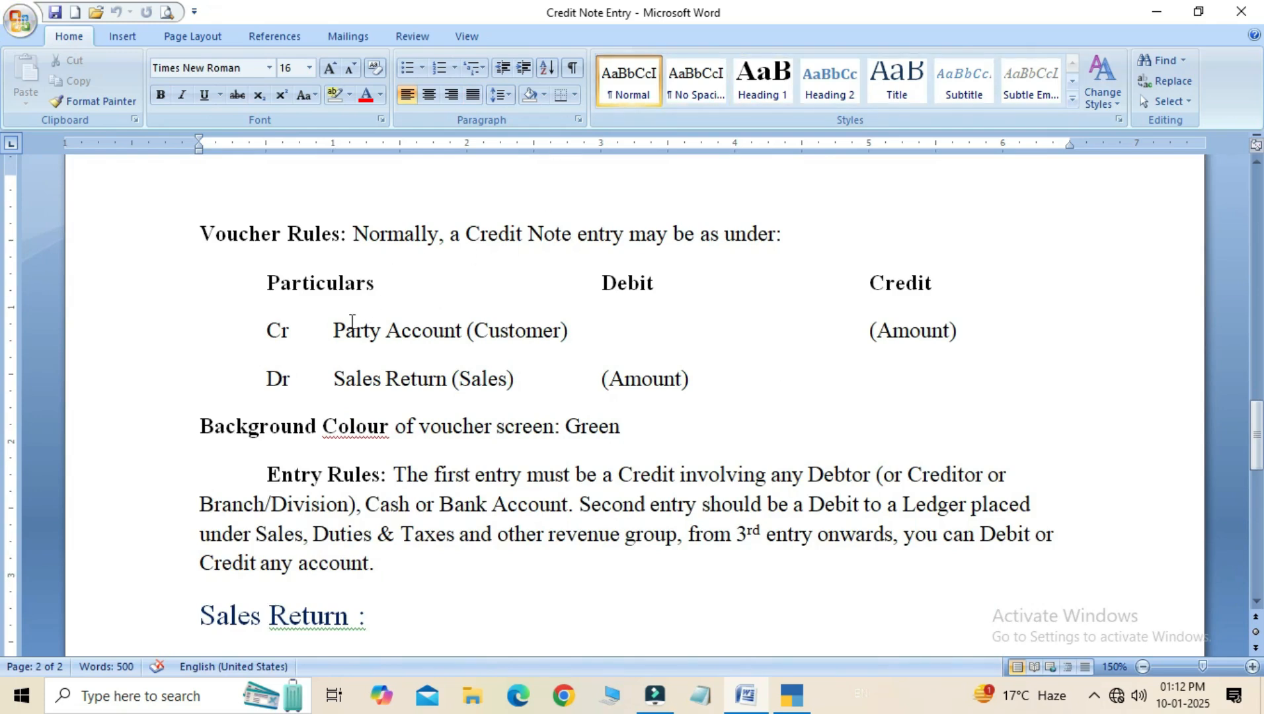
click(374, 332)
click(573, 331)
click(522, 381)
click(710, 380)
drag(1258, 432, 1258, 447)
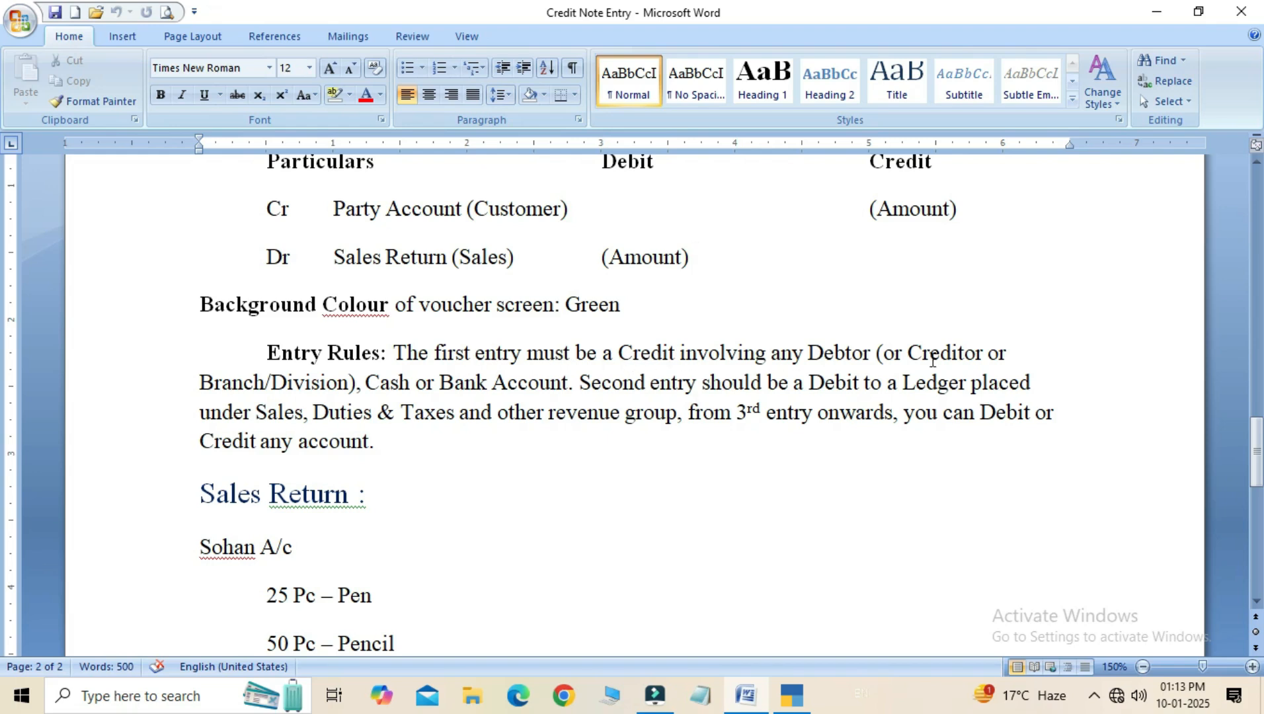
click(427, 382)
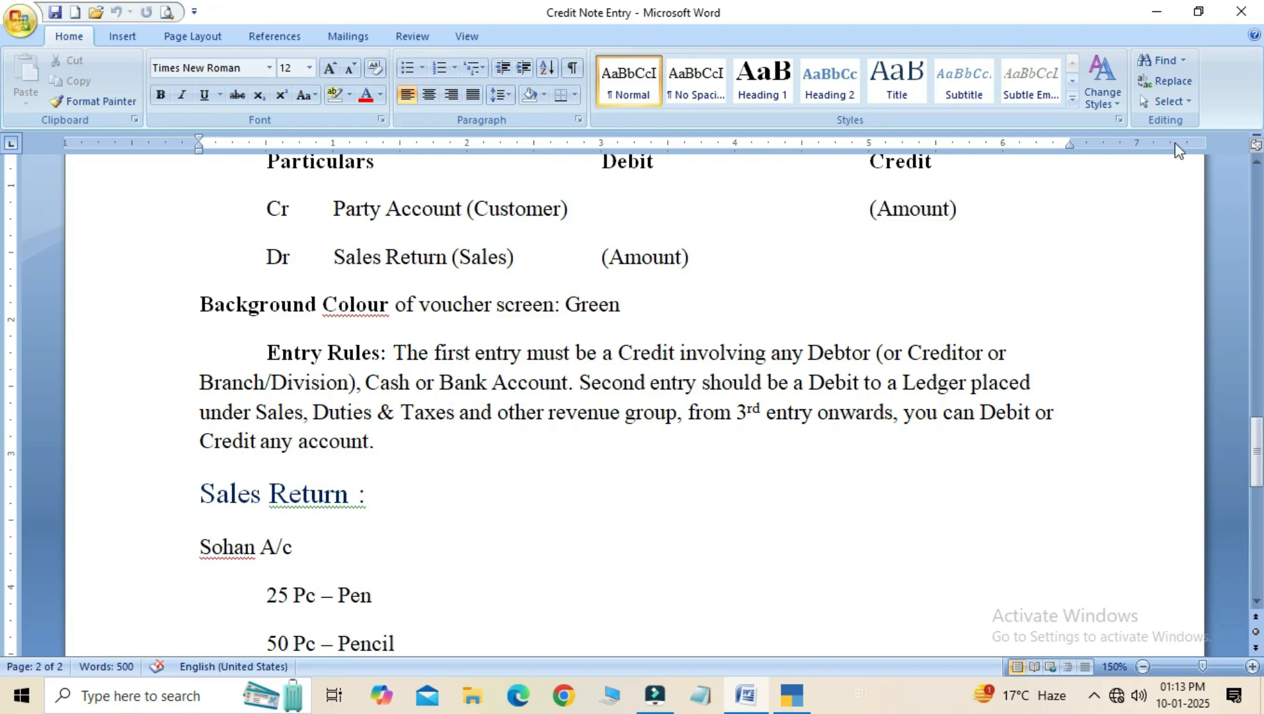
drag(1256, 448, 1245, 485)
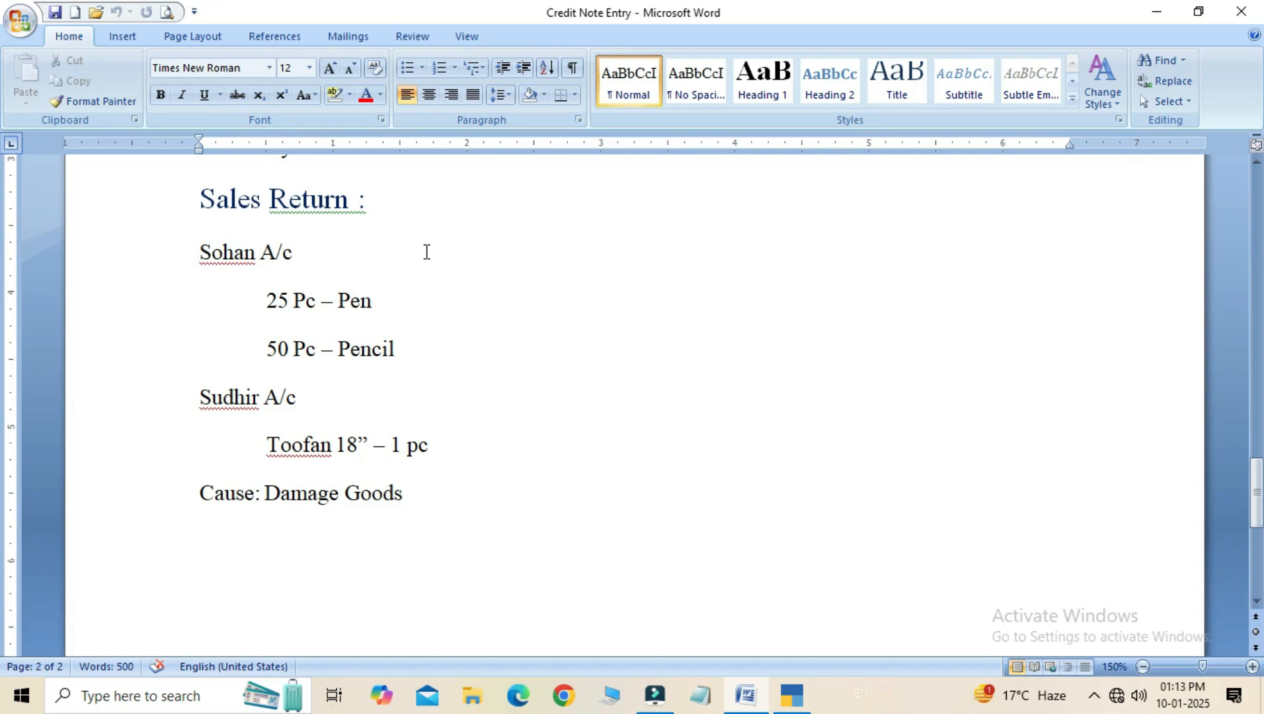
- Review the Sales Return exercise: the customer accounts, the returned items with quantities, and the cause
click(367, 405)
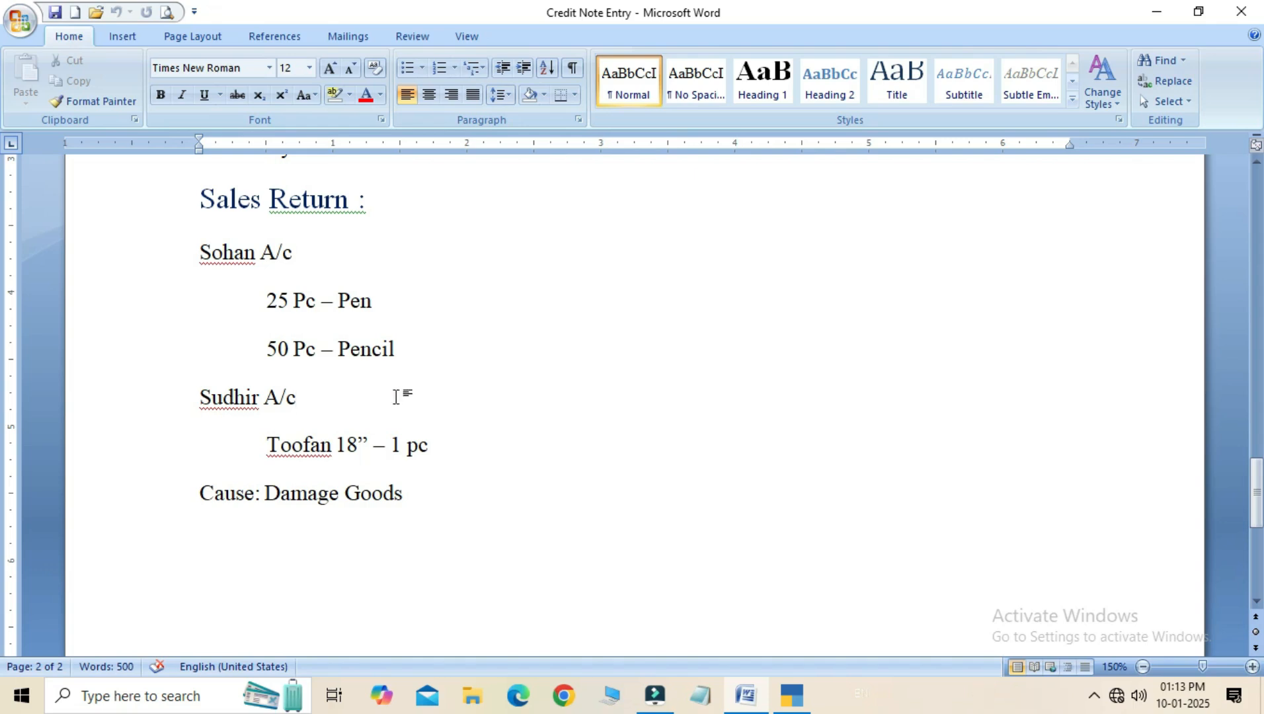
click(392, 293)
click(402, 346)
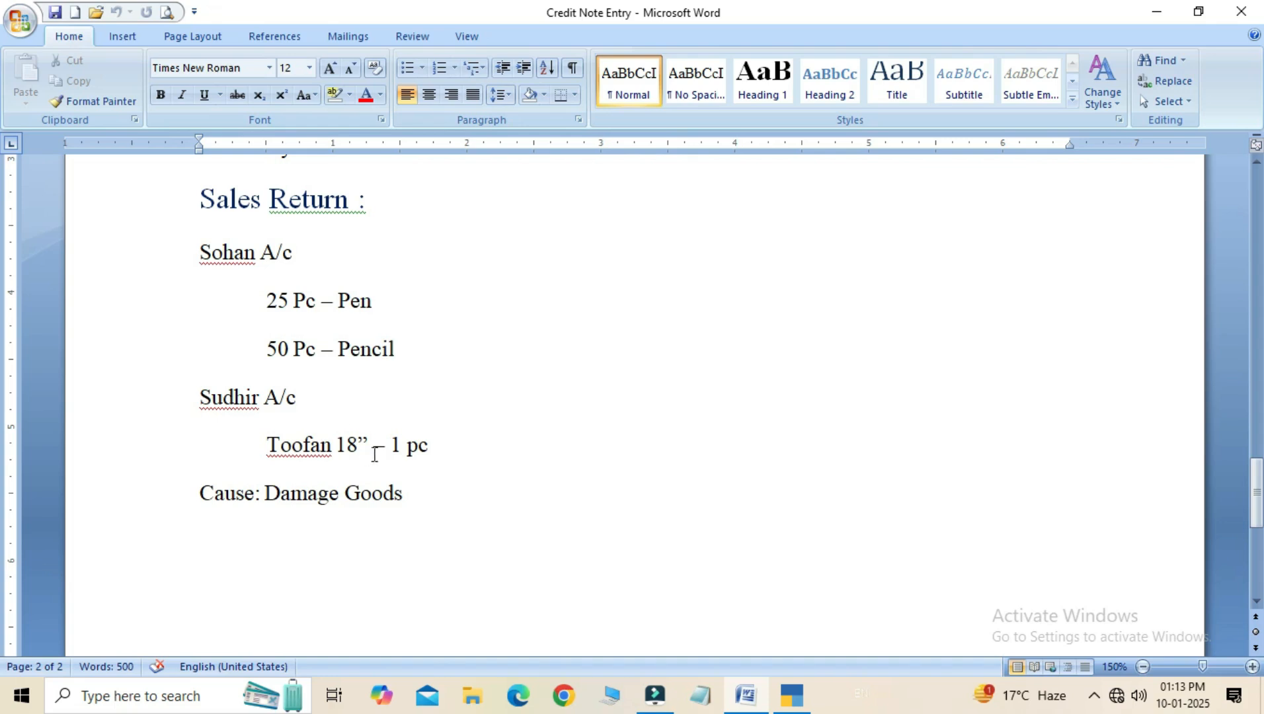
click(375, 448)
click(443, 446)
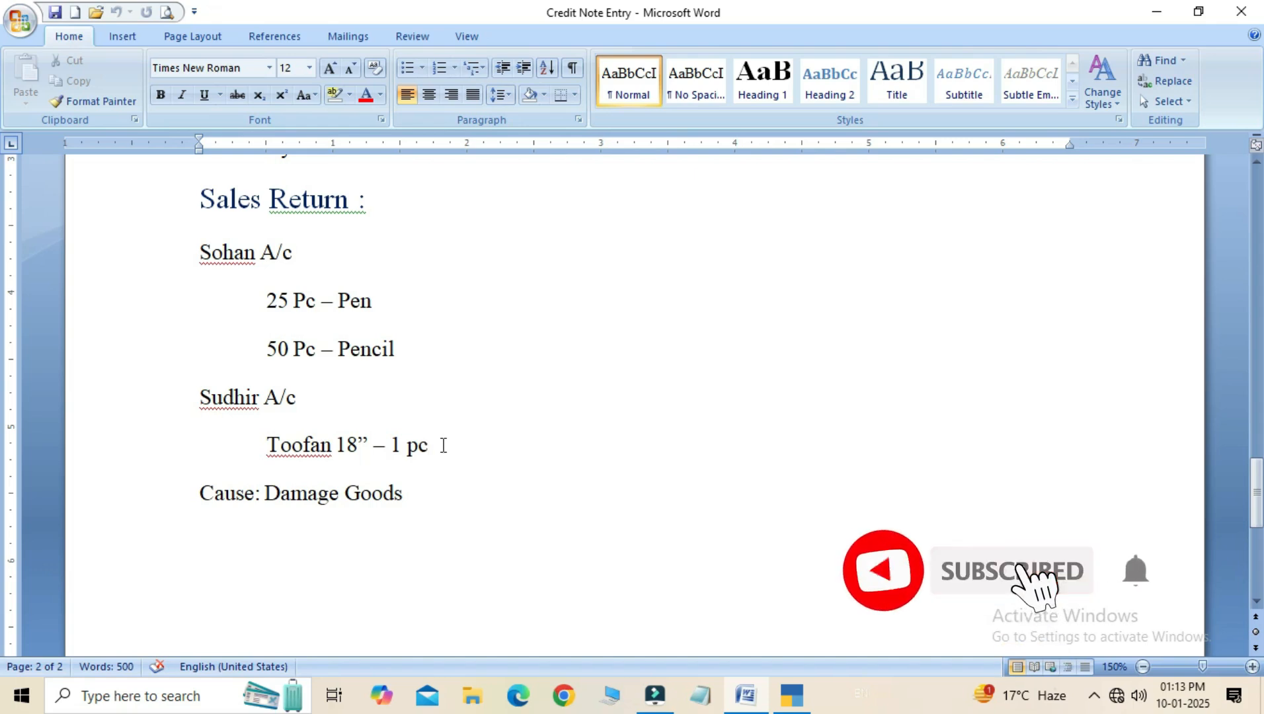
- Switch to TallyPrime and open voucher entry for the company Global & Co
click(782, 699)
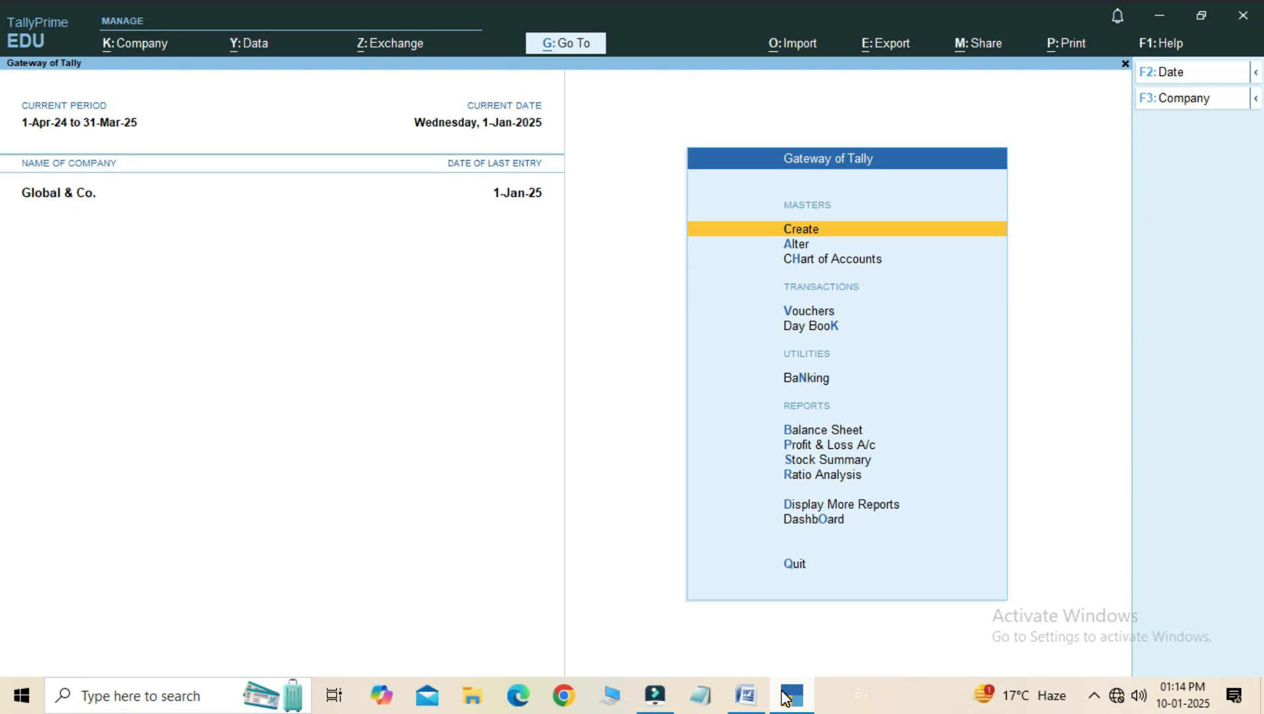
key(Down)
key(Down)
key(Down)
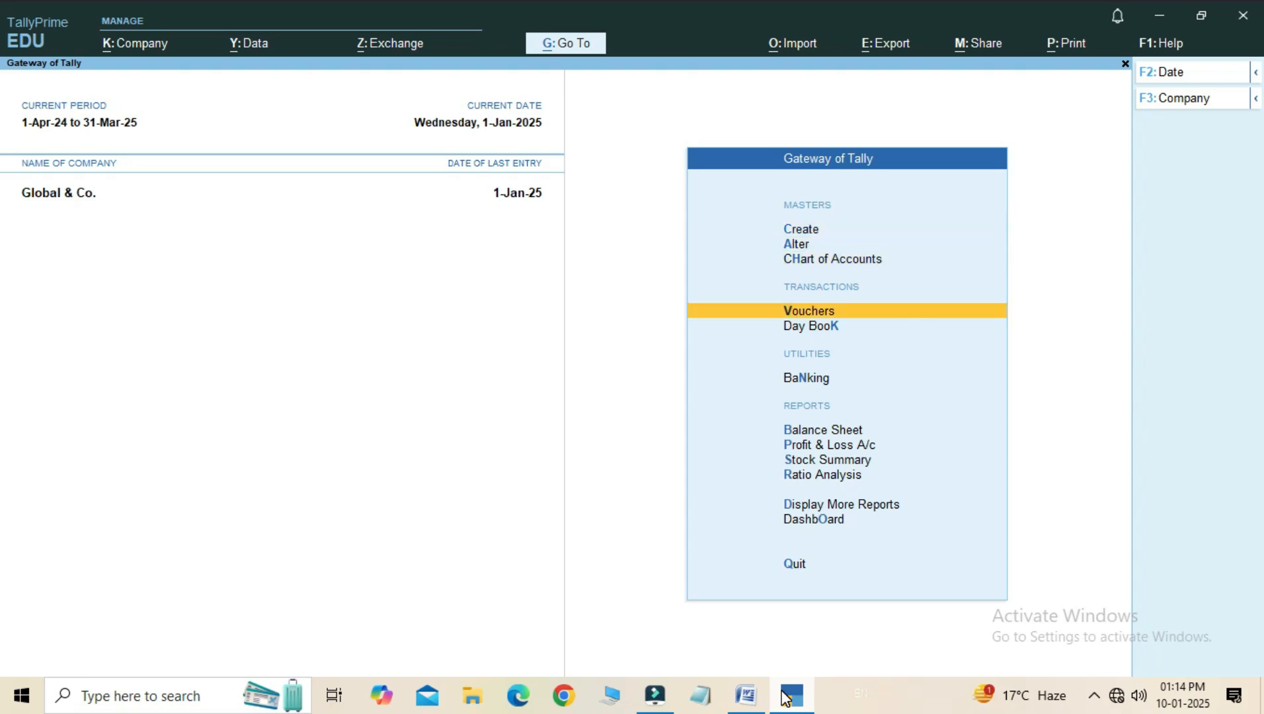
key(Return)
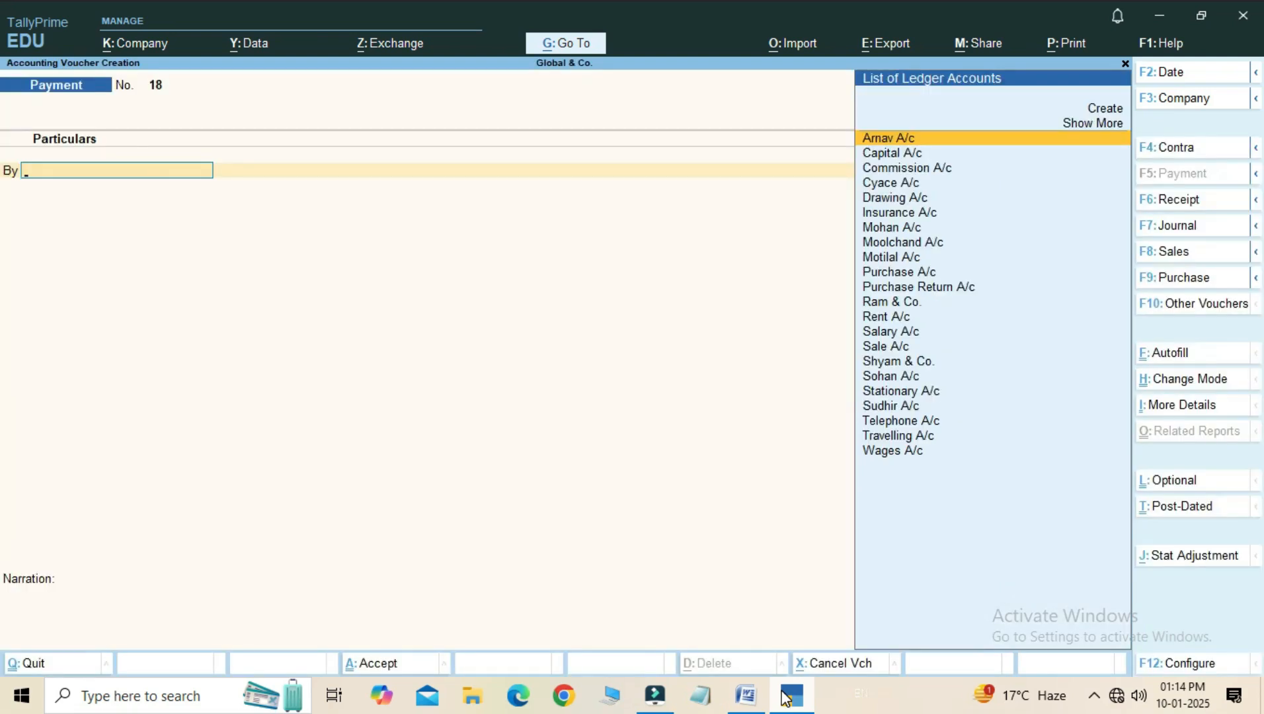
- Check the items, quantities and rates in the earlier credit sales vouchers no. 4 and no. 3, and return to voucher creation
key(Page_Up)
key(Page_Up)
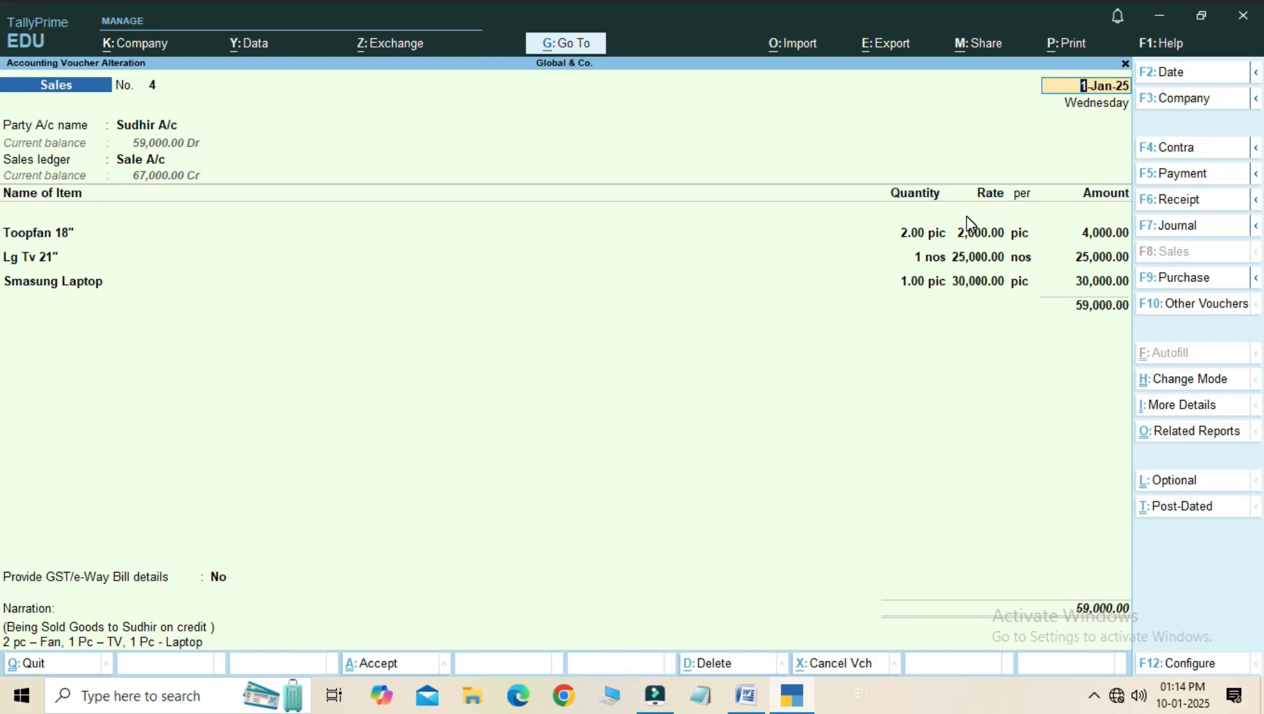
key(Page_Up)
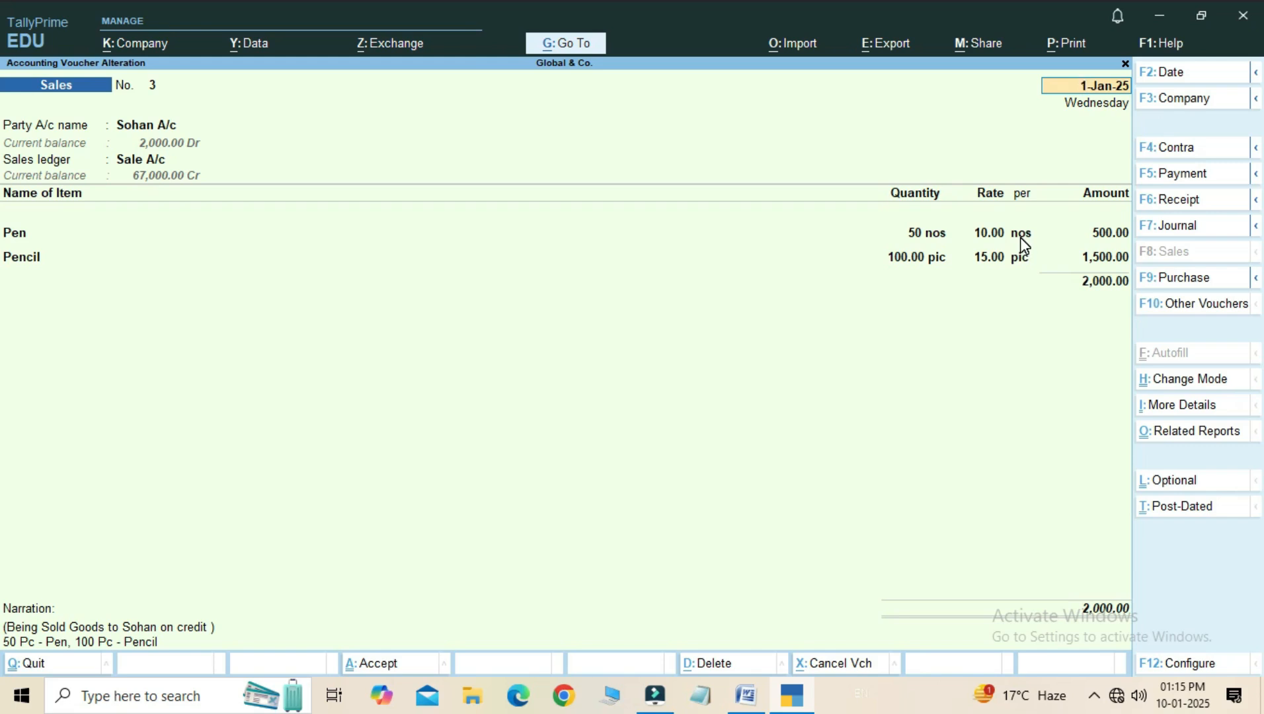
key(BackSpace)
key(Escape)
key(y)
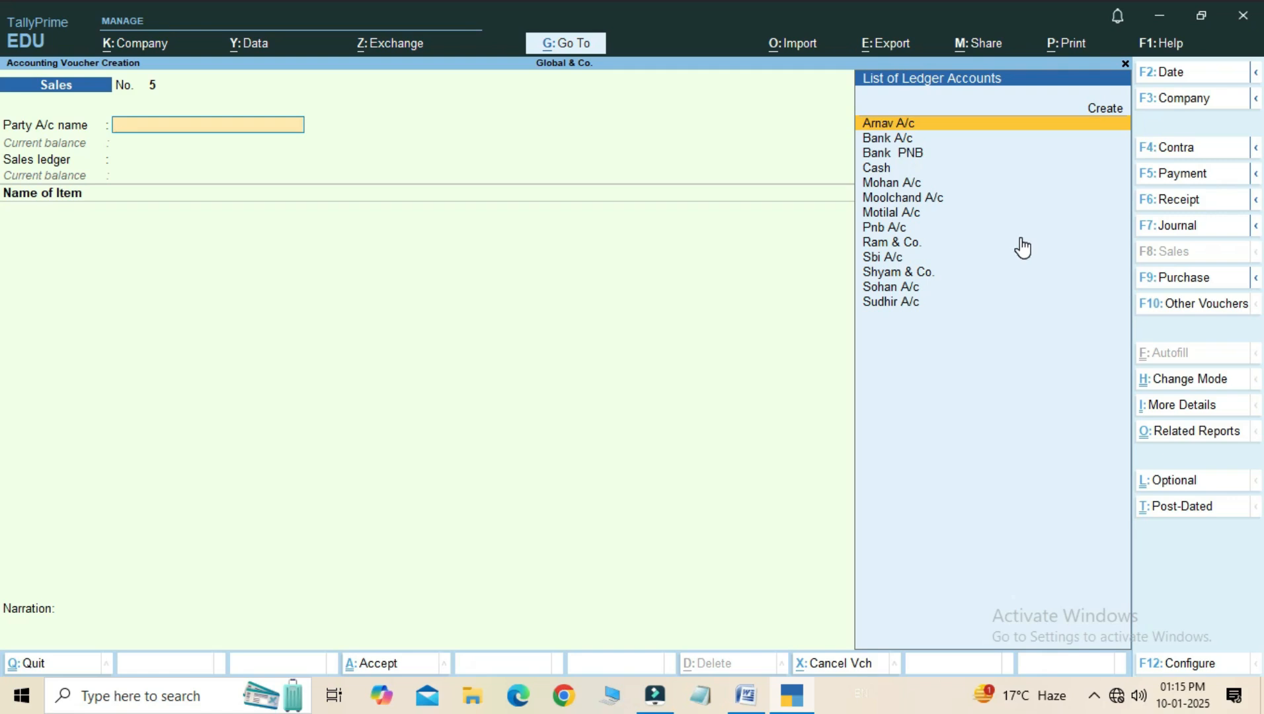
- Change the voucher type from Sales to Credit Note
key(alt)
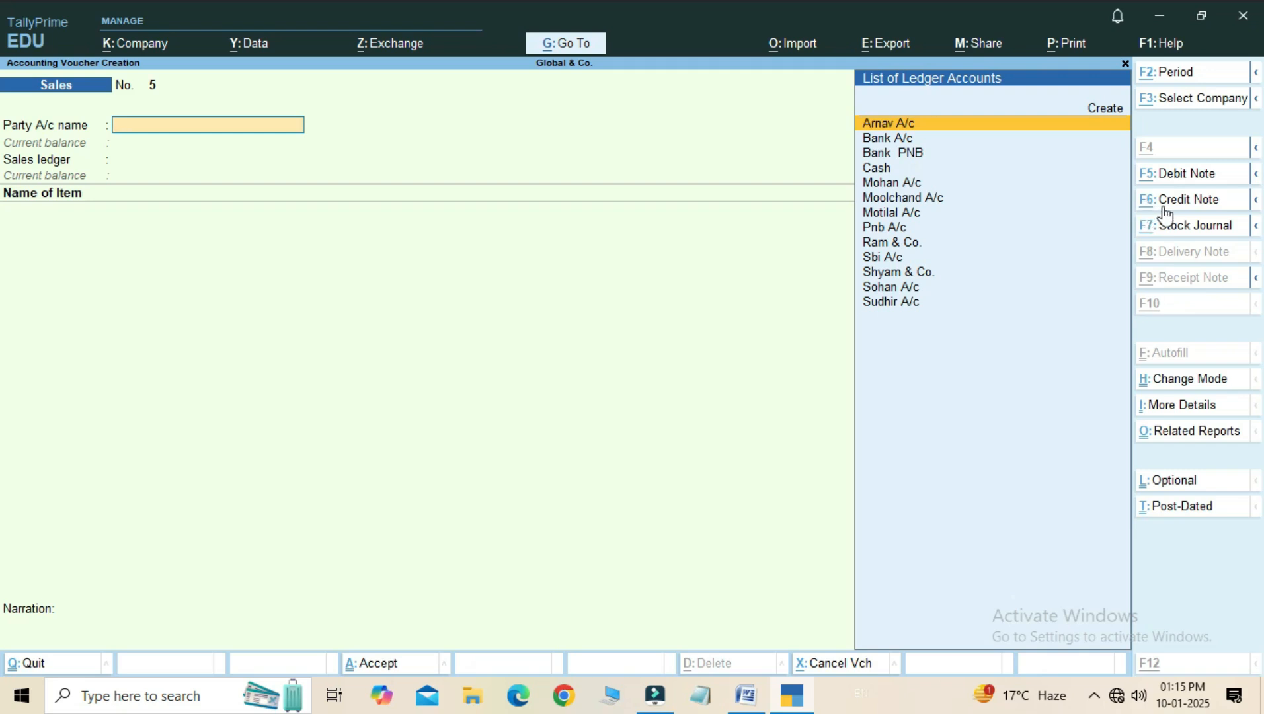
key(alt+F6)
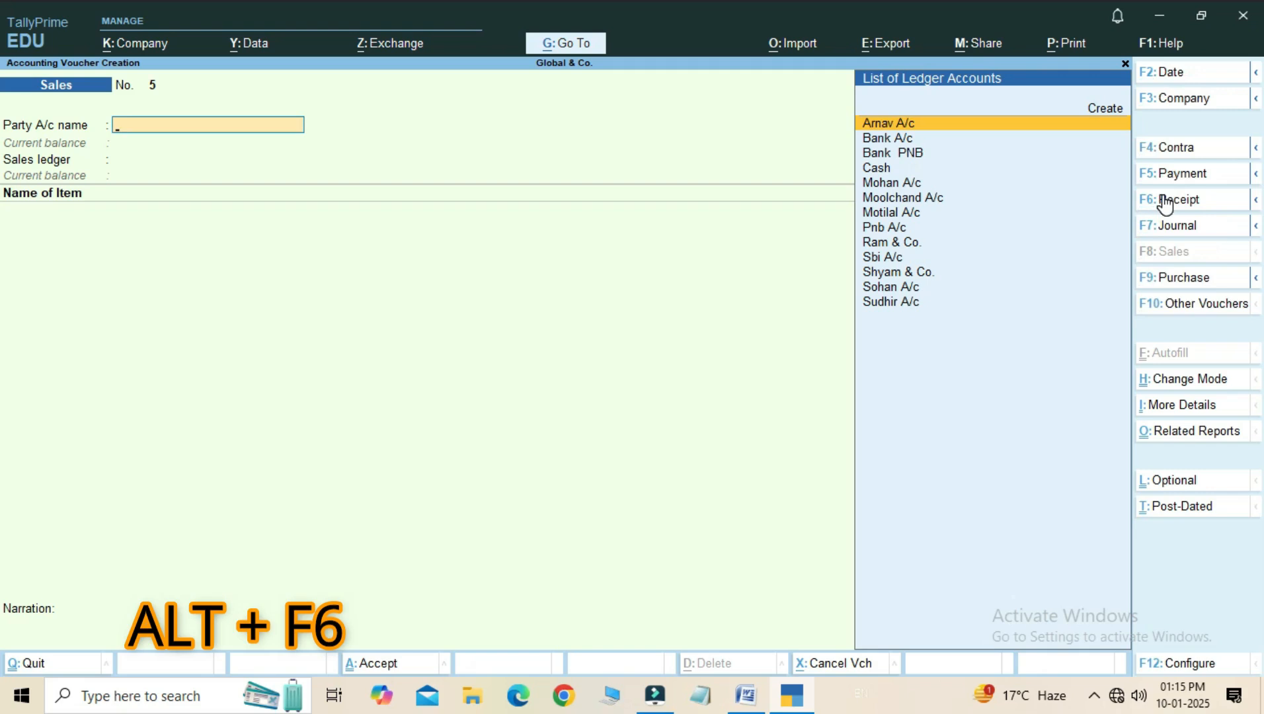
click(1175, 311)
key(Up)
key(Up)
key(Up)
key(Up)
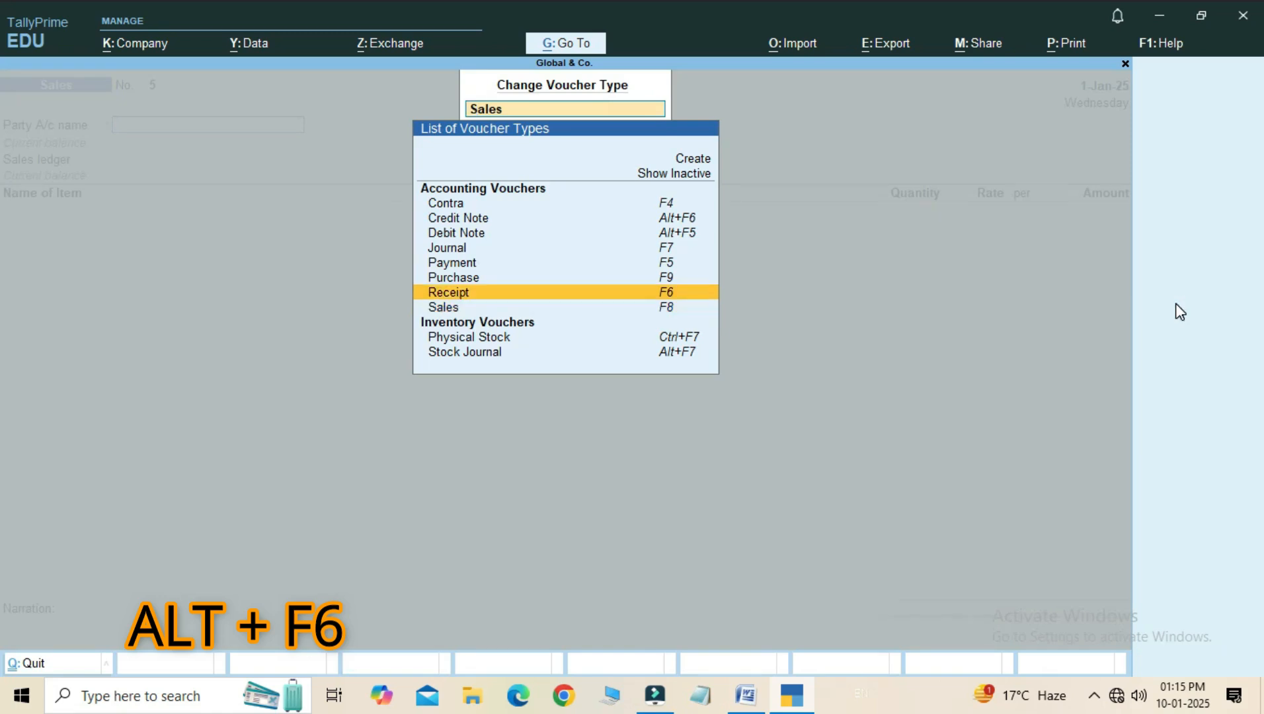
key(Up)
key(Up)
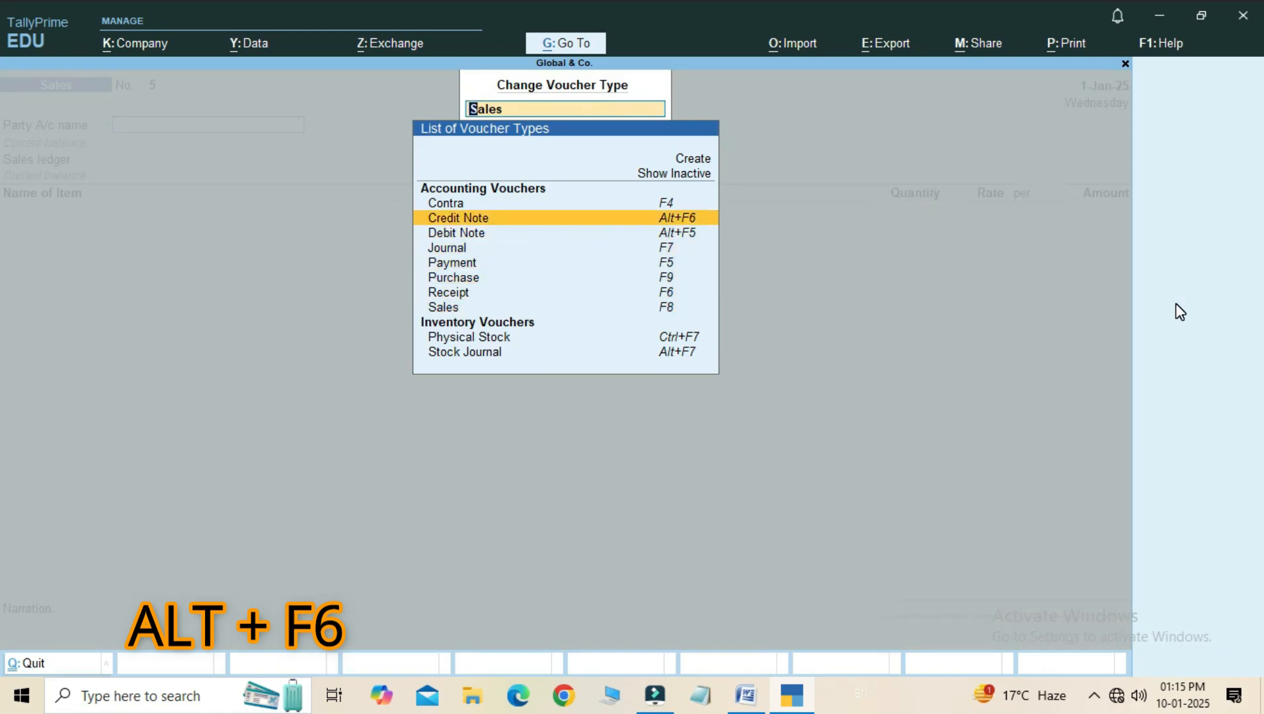
click(721, 224)
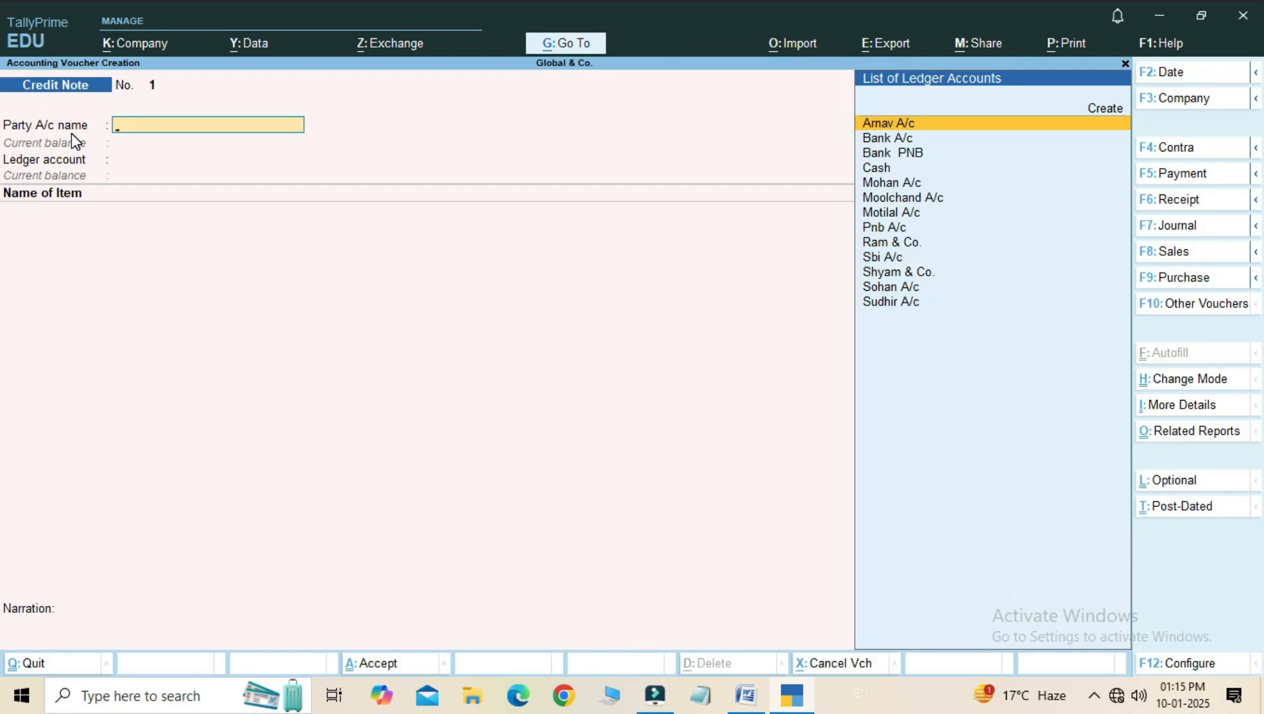
- Select the ledger of the customer returning the pens and pencils as the credit note's party account
key(Down)
key(Down)
key(Down)
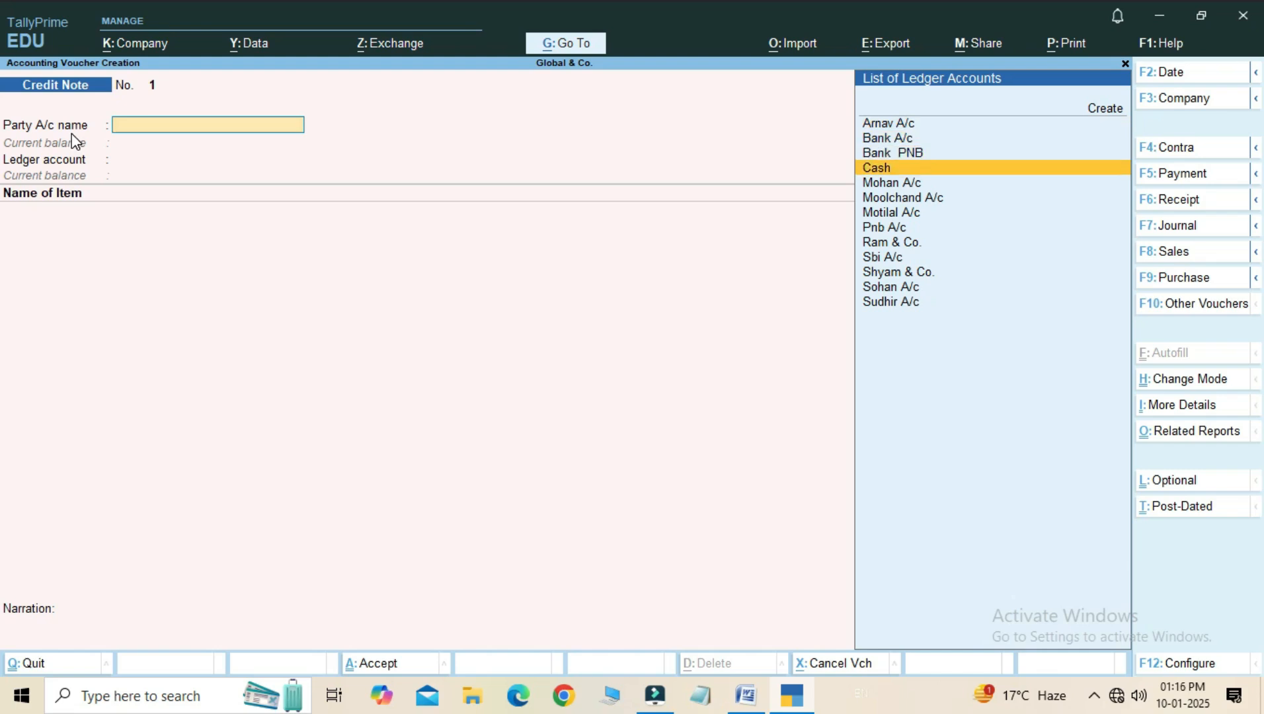
key(Down)
key(Down)
key(Down)
key(Down)
key(Down)
key(Down)
key(Down)
key(Down)
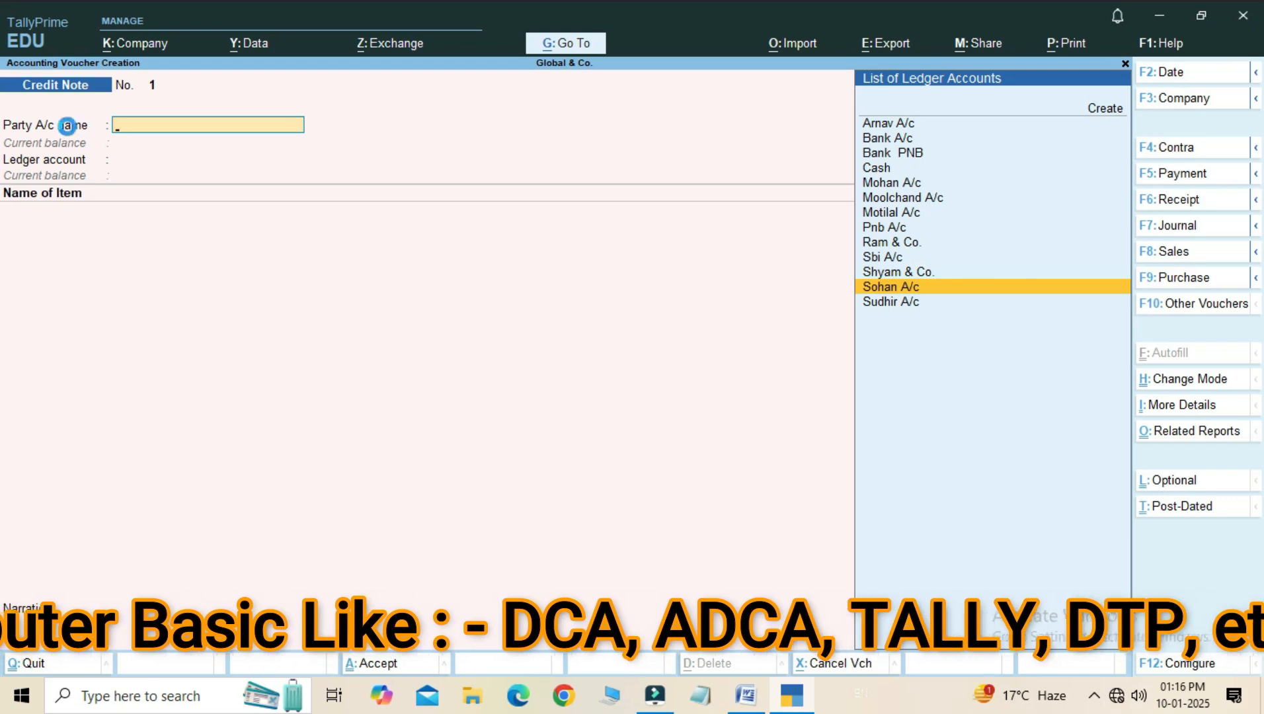
key(Return)
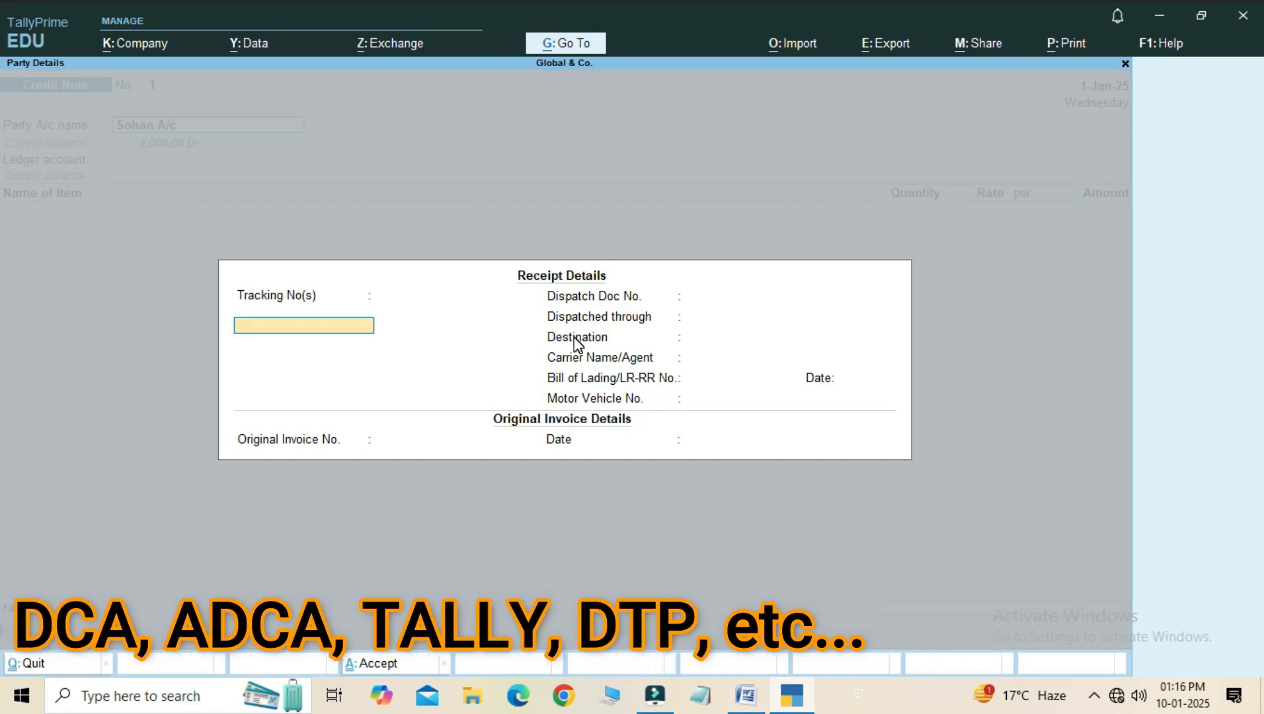
- Leave the receipt details blank and enter original invoice number 3 dated 1-Jan-25
key(Return)
key(Return)
key(Return)
key(Return)
key(Return)
key(Return)
key(Return)
key(Return)
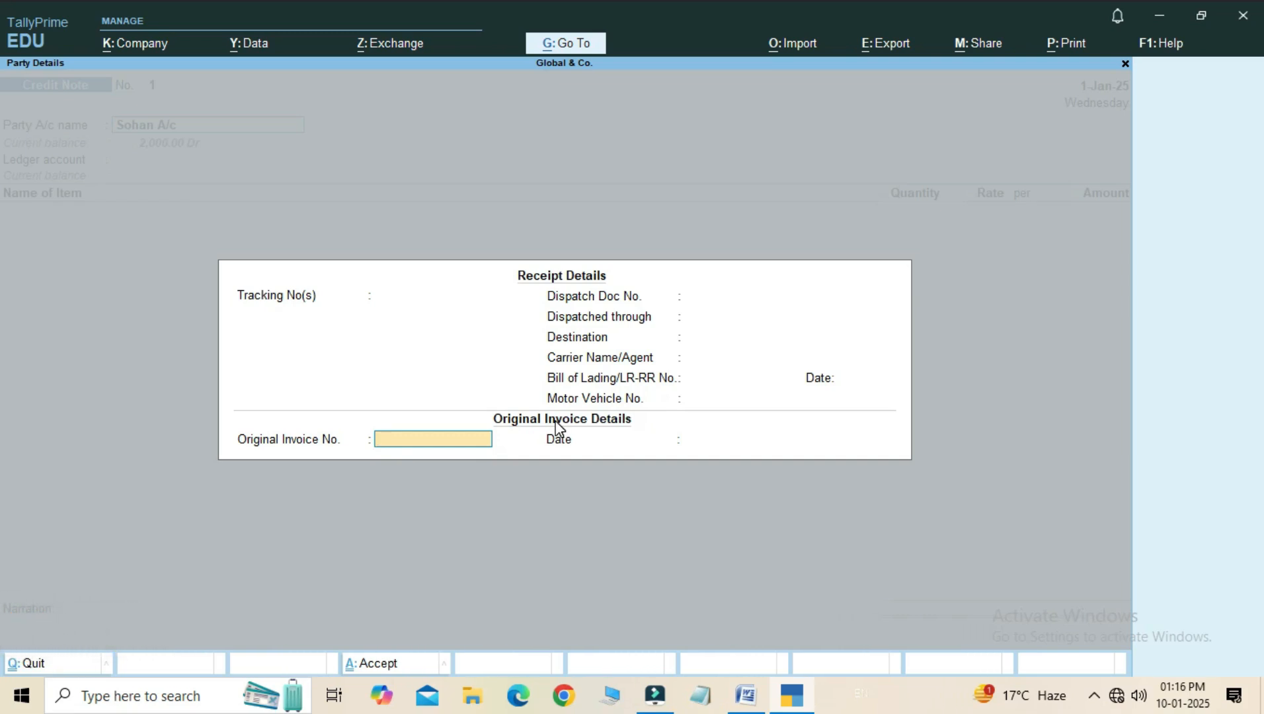
text(3)
key(Return)
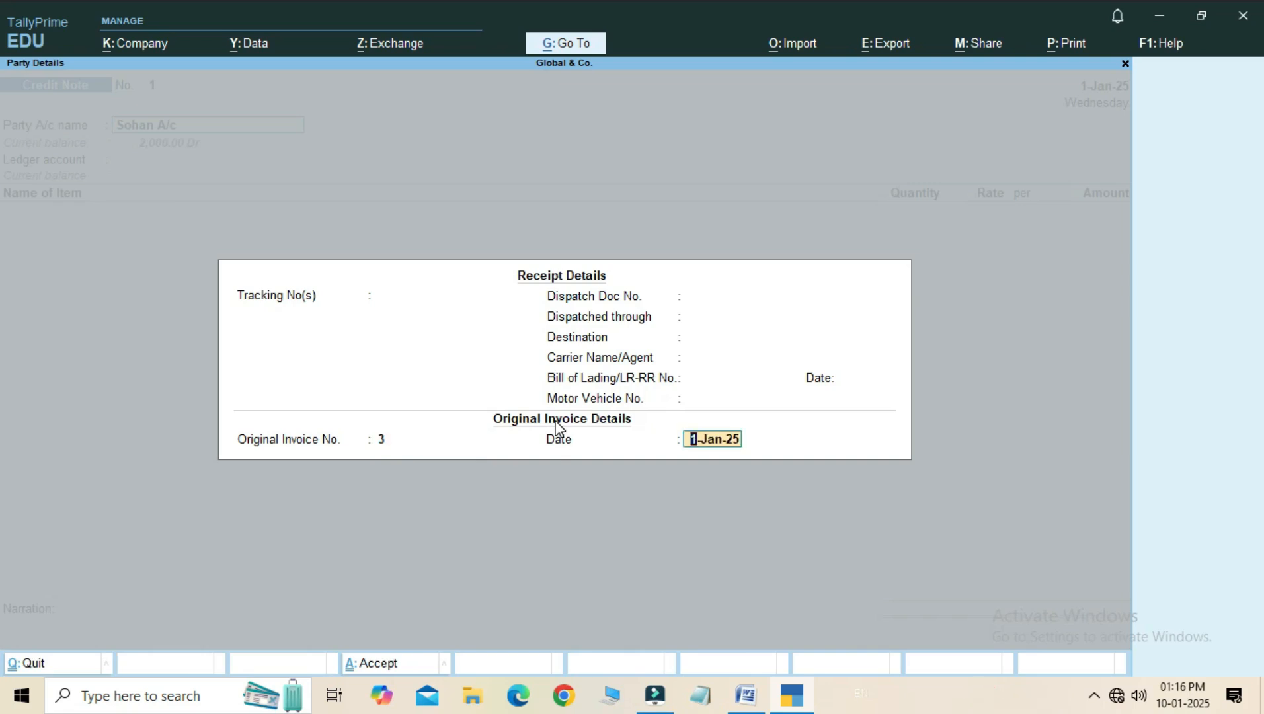
key(Return)
key(Return)
key(Return)
key(Return)
key(Return)
key(Return)
key(Return)
key(Return)
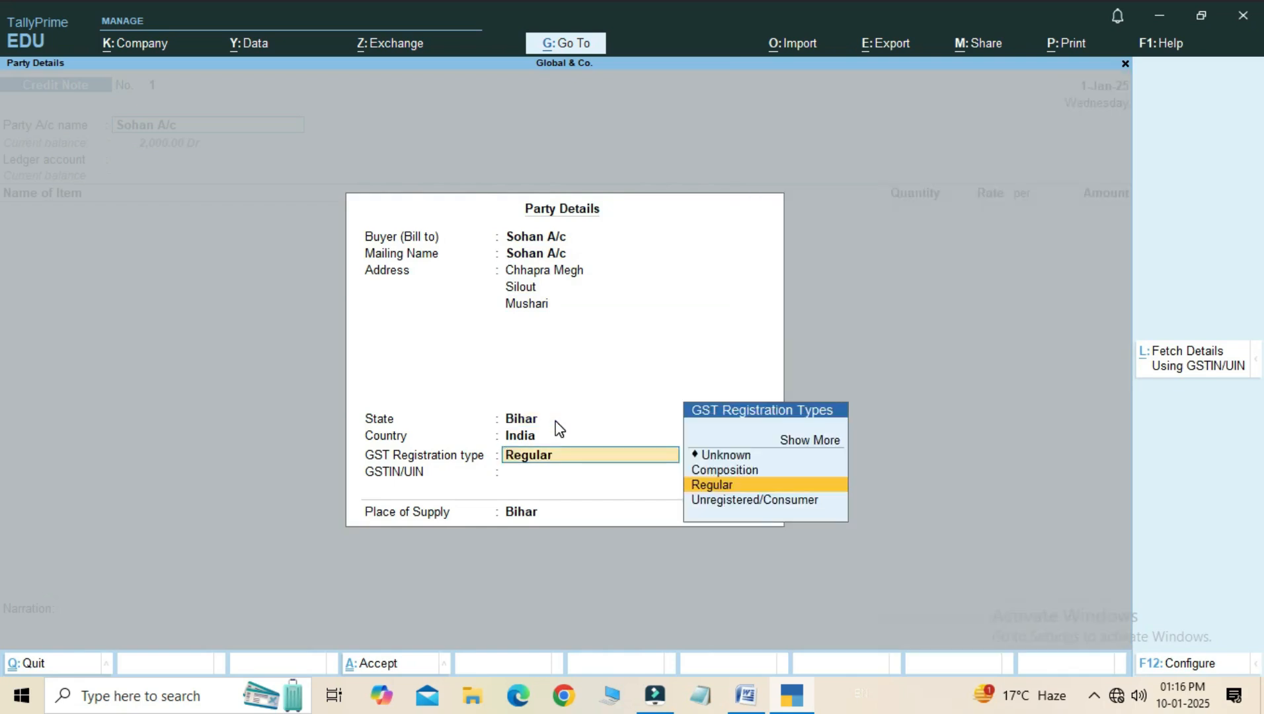
- Accept the customer's party details with state Bihar, GST registration type Regular and place of supply Bihar
key(Return)
key(Return)
key(Return)
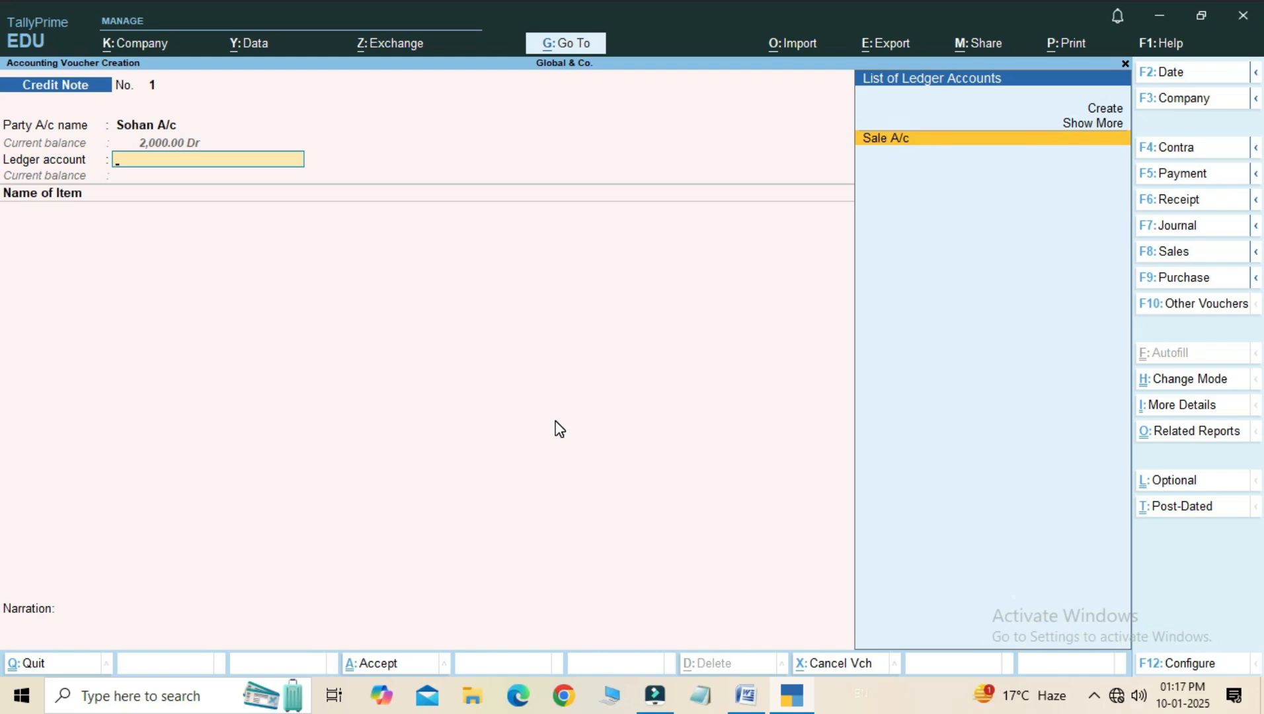
- Create a new ledger named Sales Return A/c for the credit note's ledger account
key(Up)
key(Up)
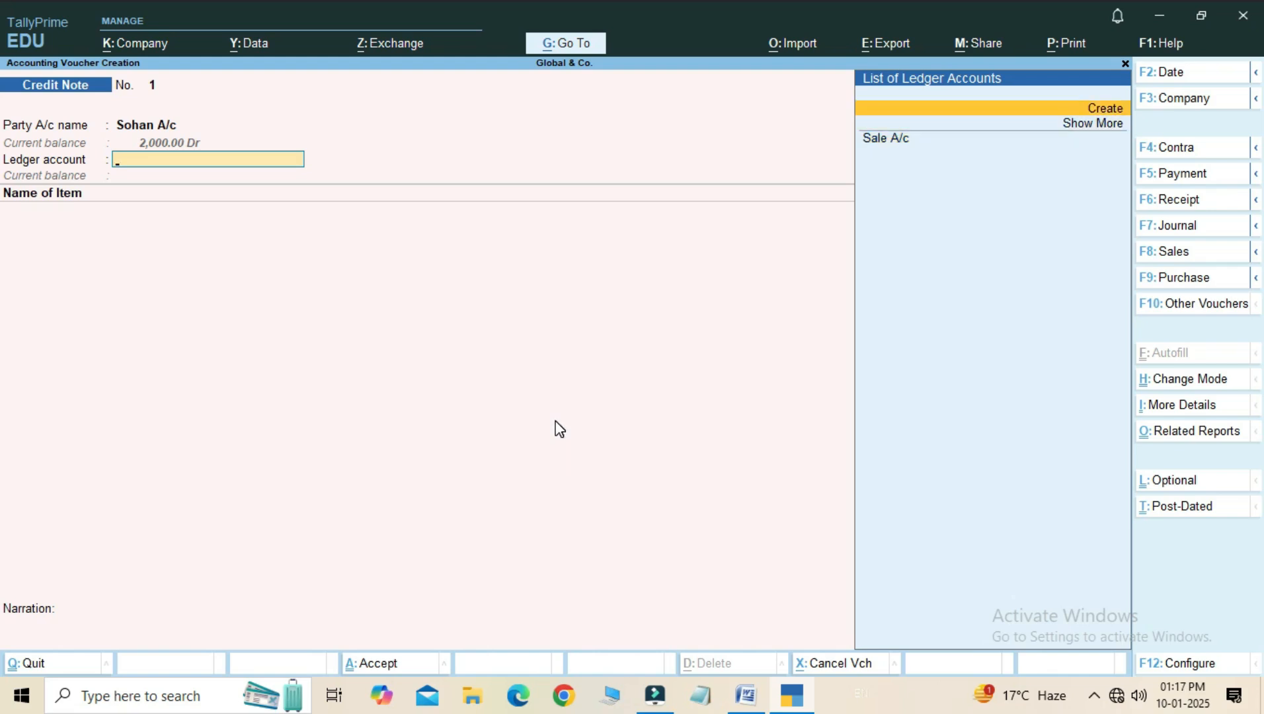
key(alt+c)
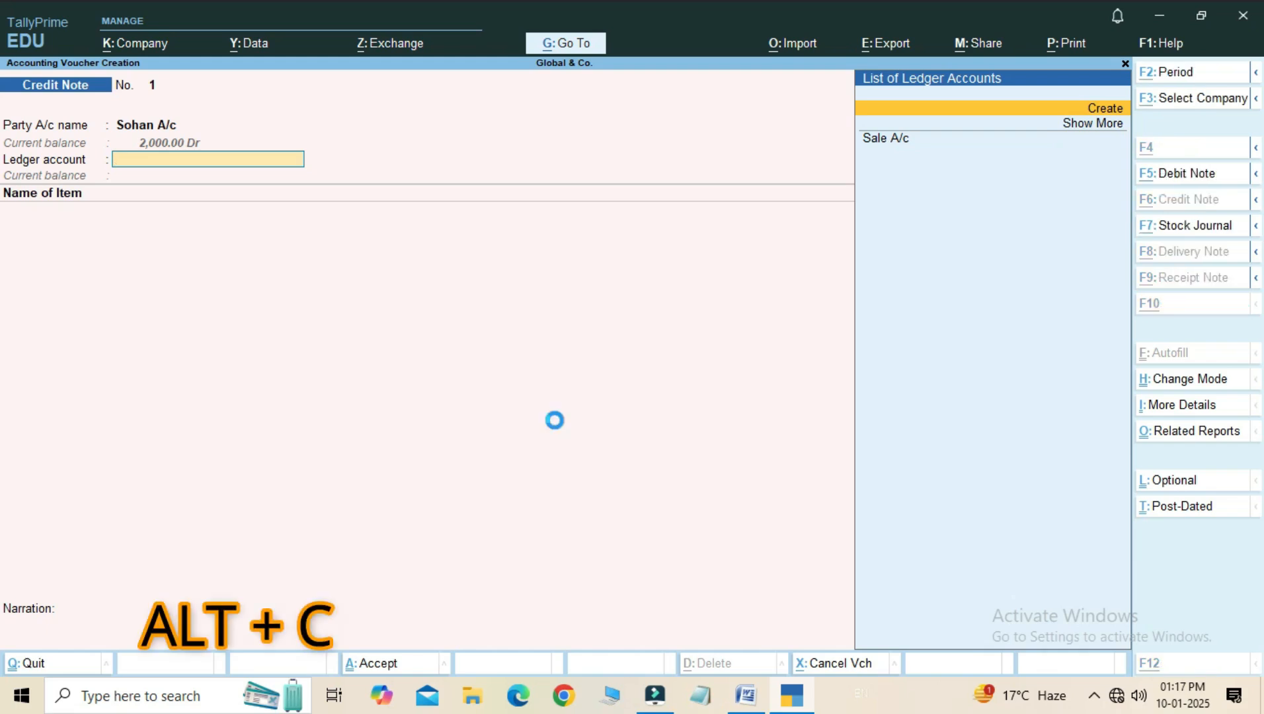
text(Sal)
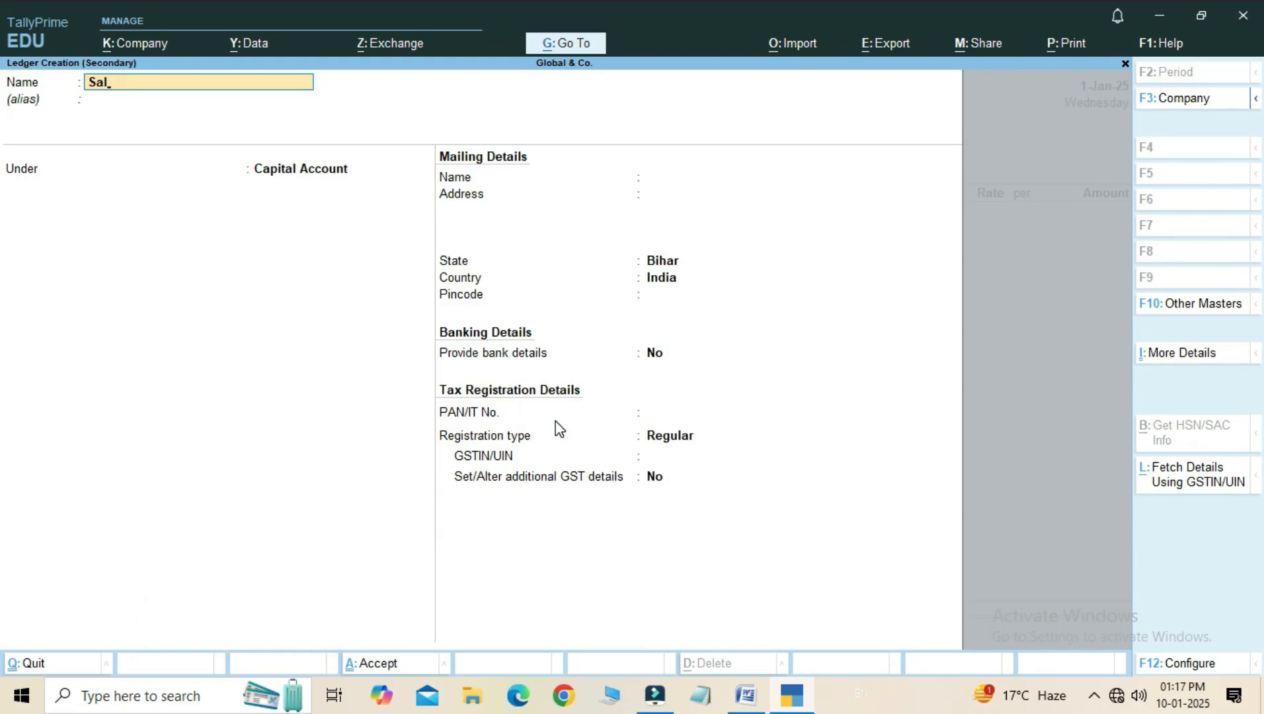
text(es Return A/c)
key(Return)
key(Return)
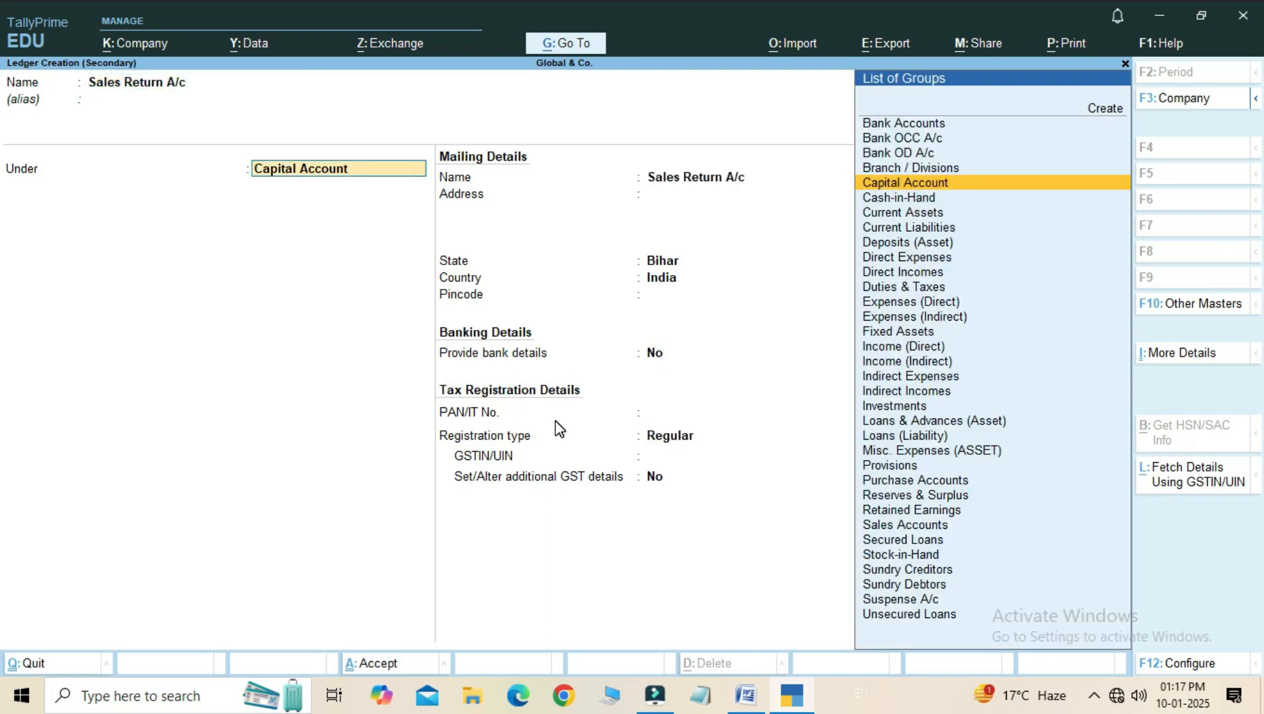
- Place the new ledger under the Sales Accounts group and save it
text(Sales)
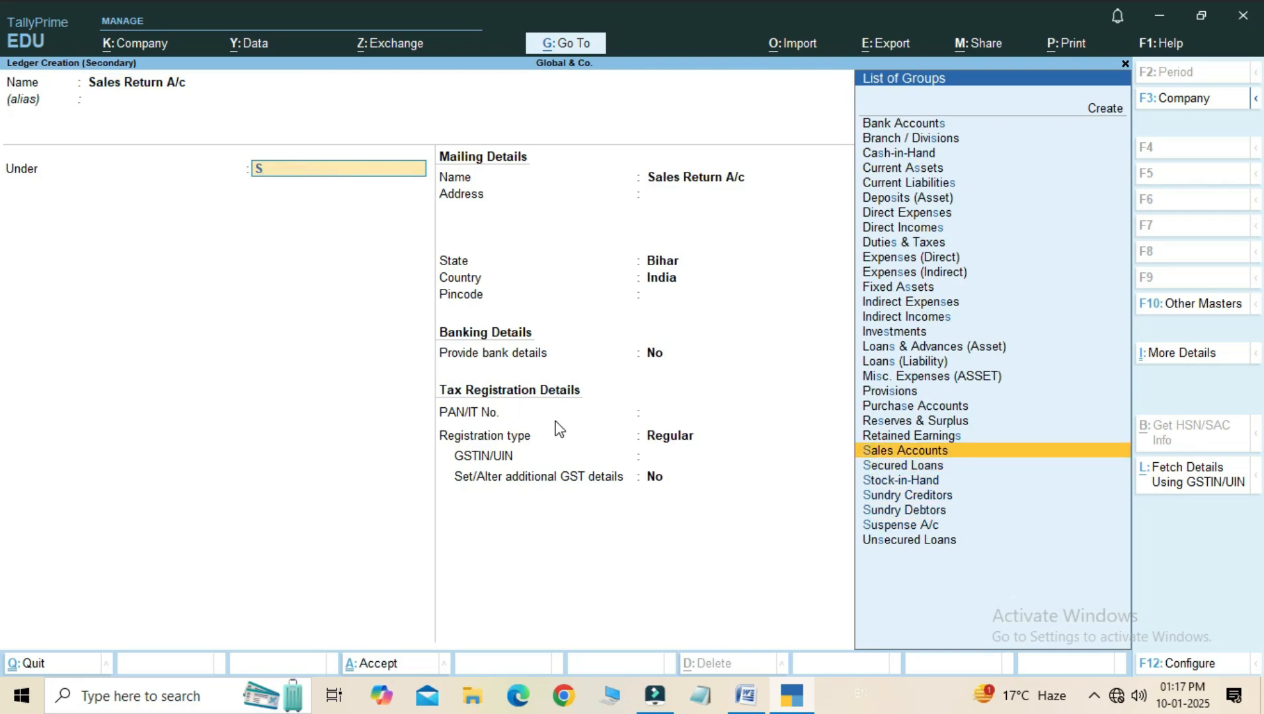
key(Return)
key(Return)
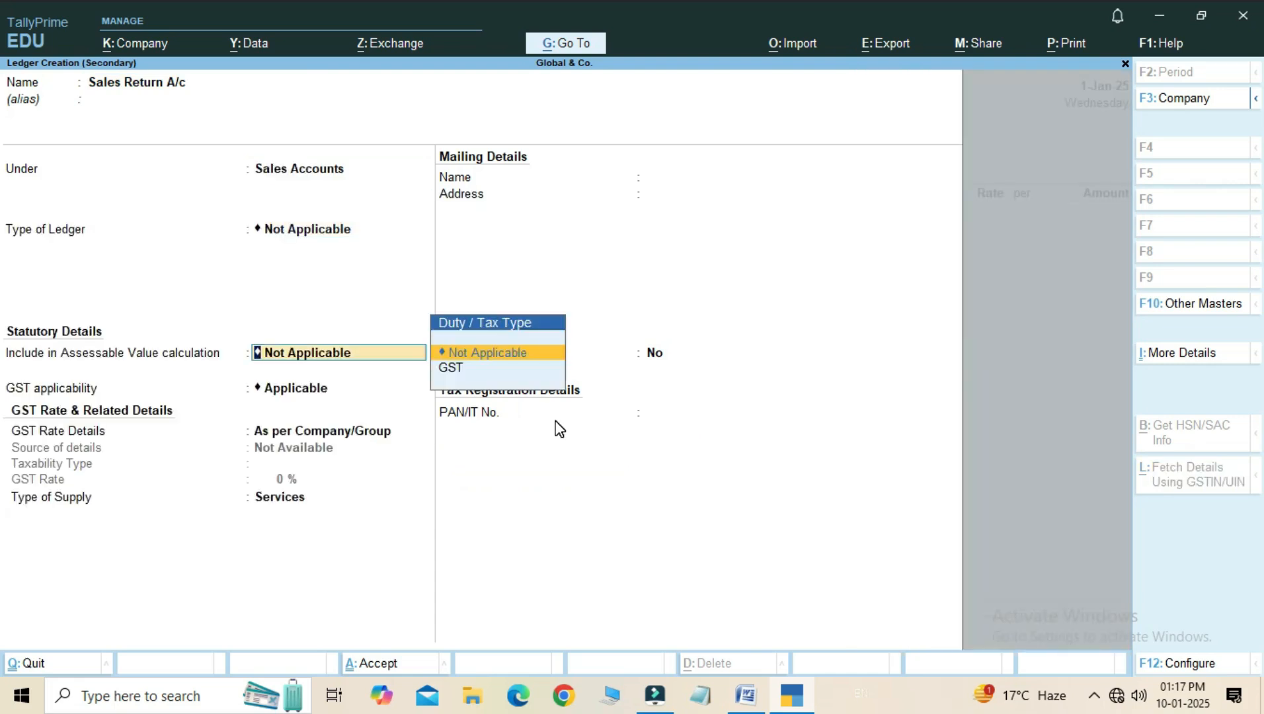
key(ctrl)
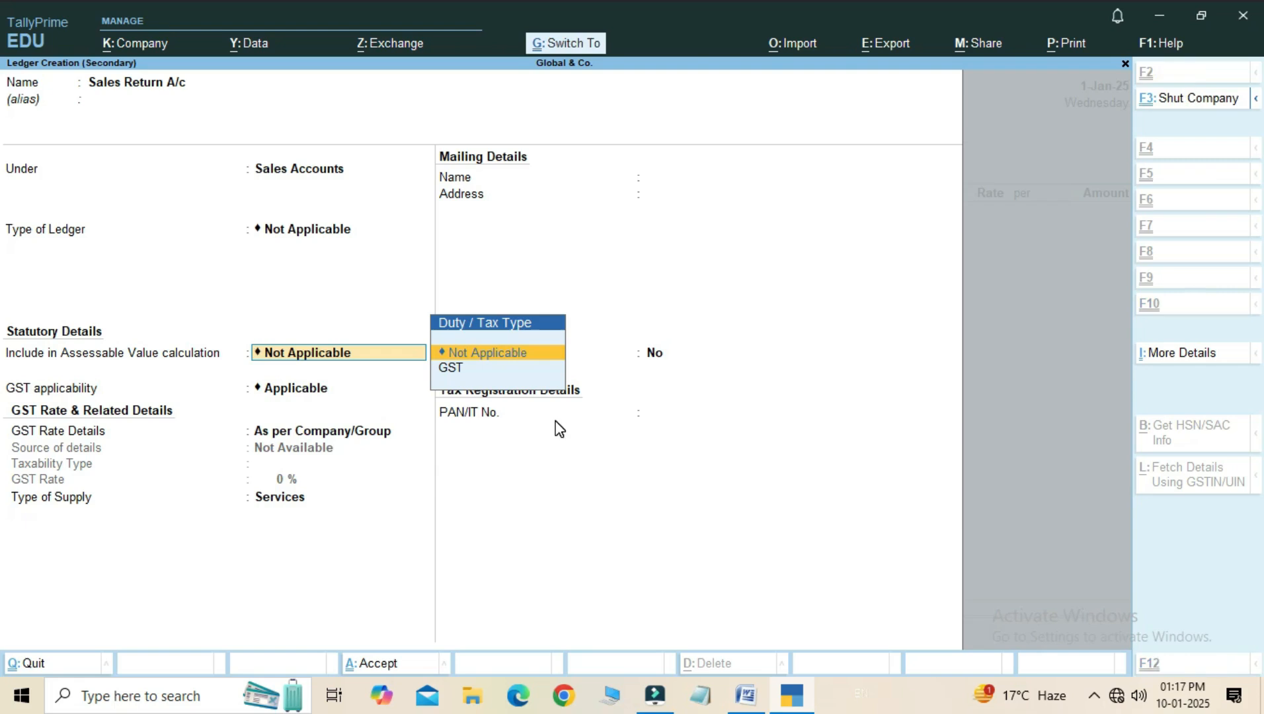
key(ctrl+a)
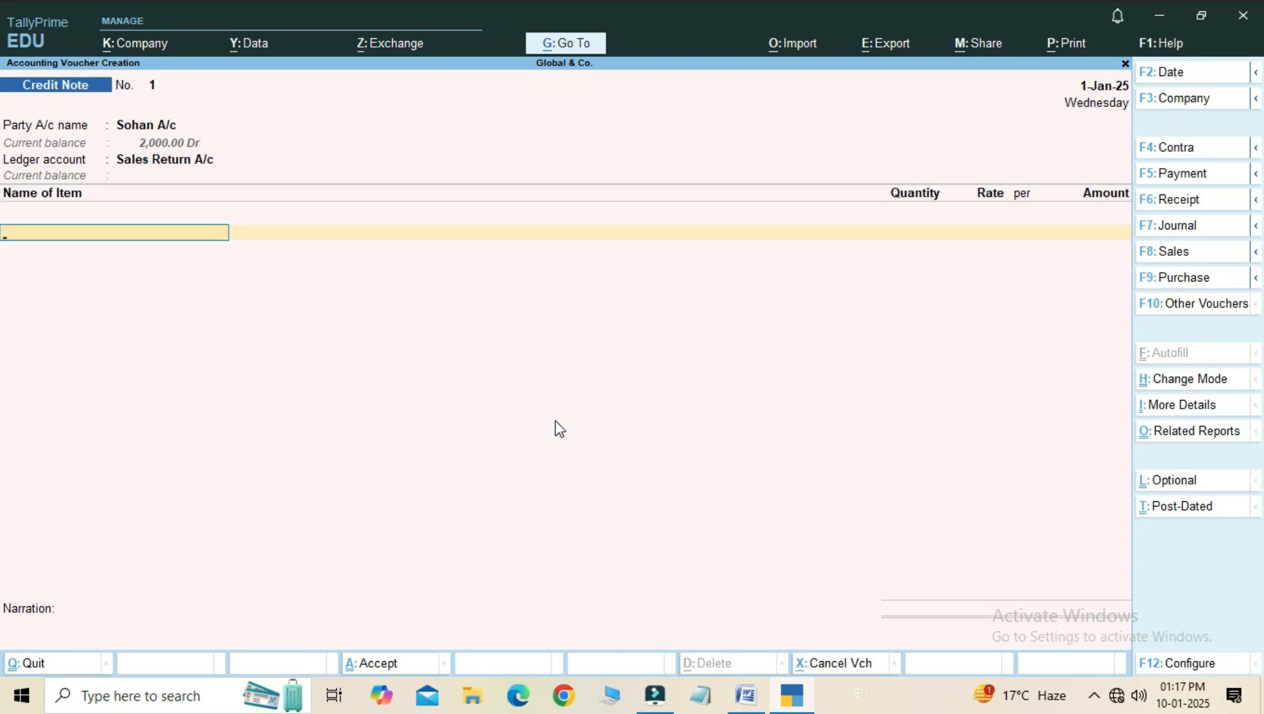
- Set the voucher date to 2-1-2025 and choose Pen as the first returned stock item
key(F2)
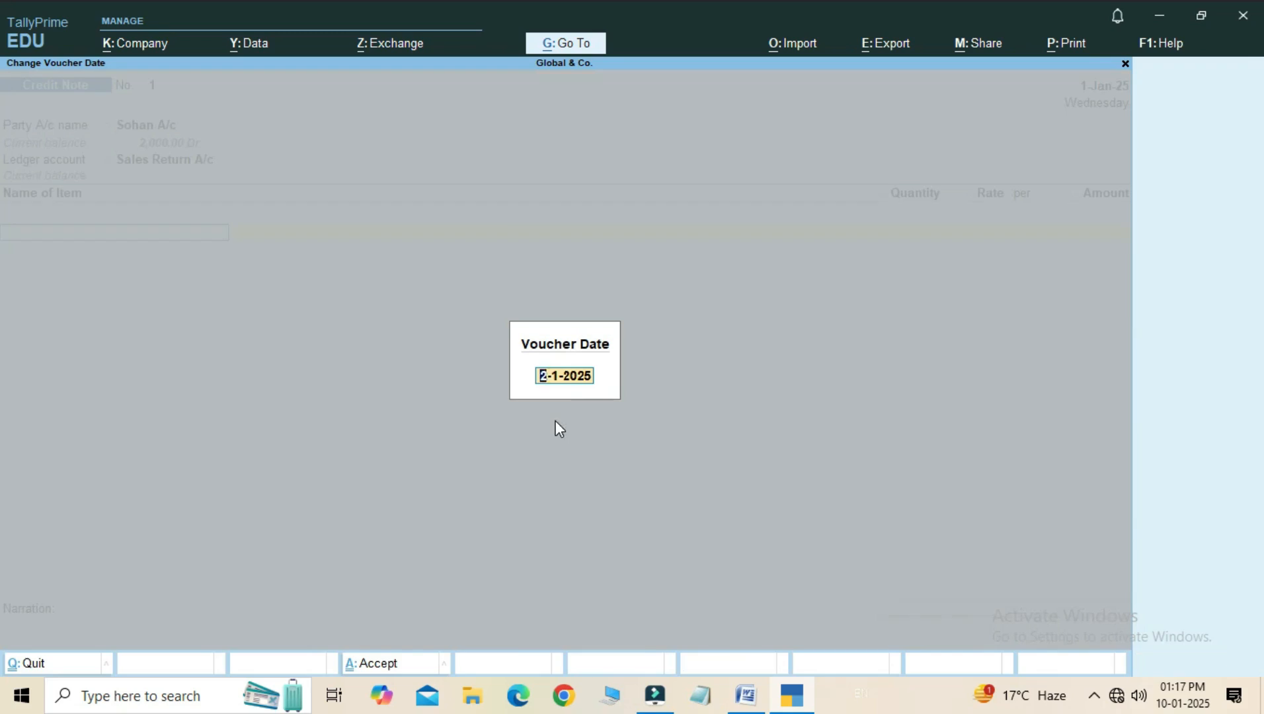
key(Return)
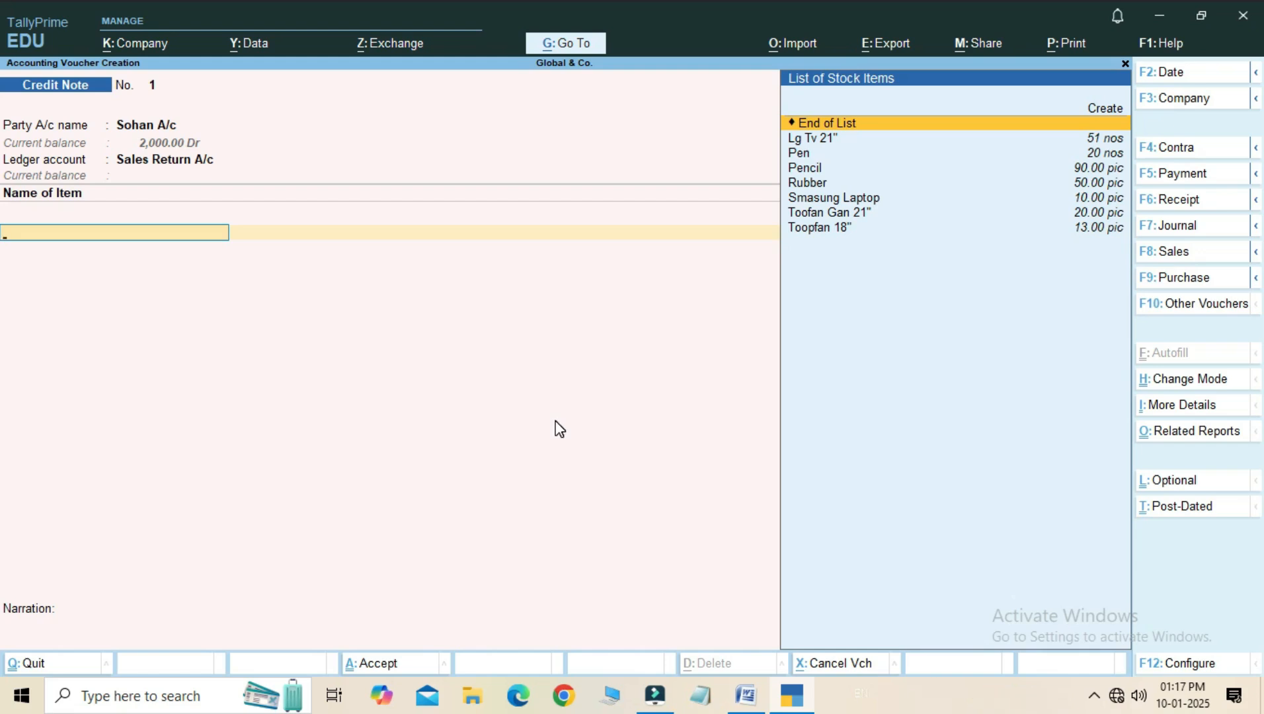
key(Down)
key(Down)
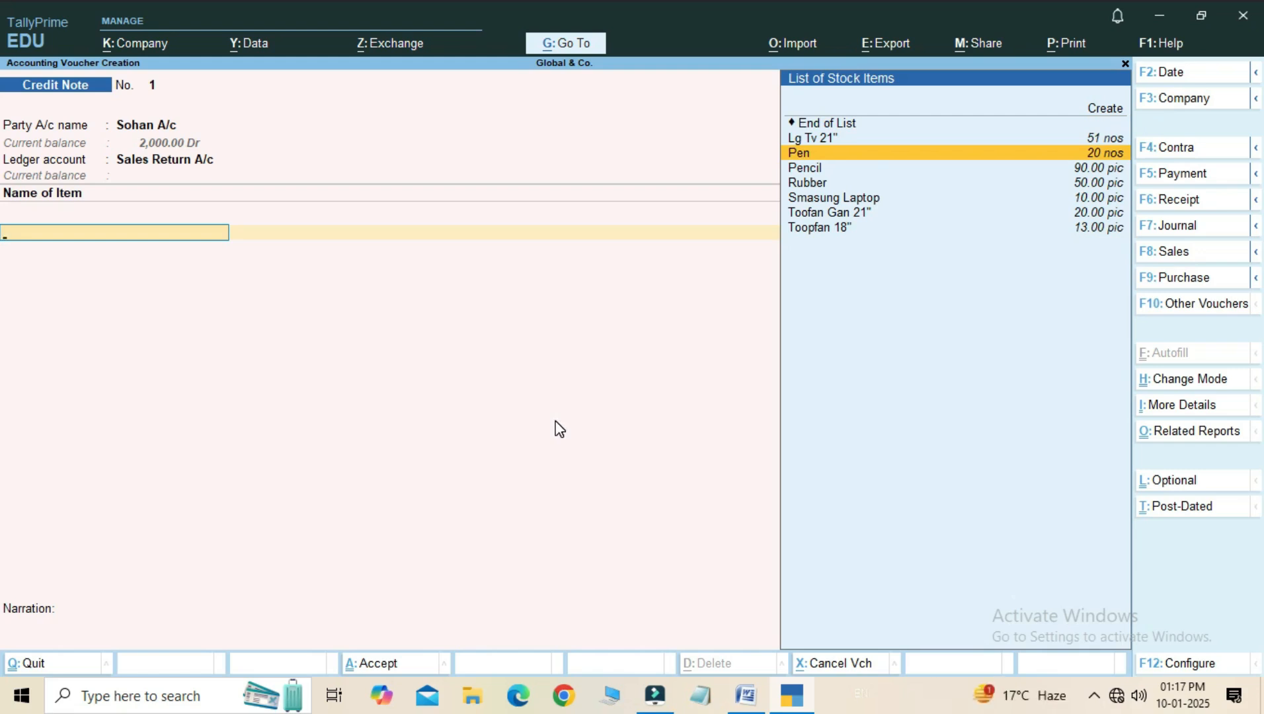
key(Down)
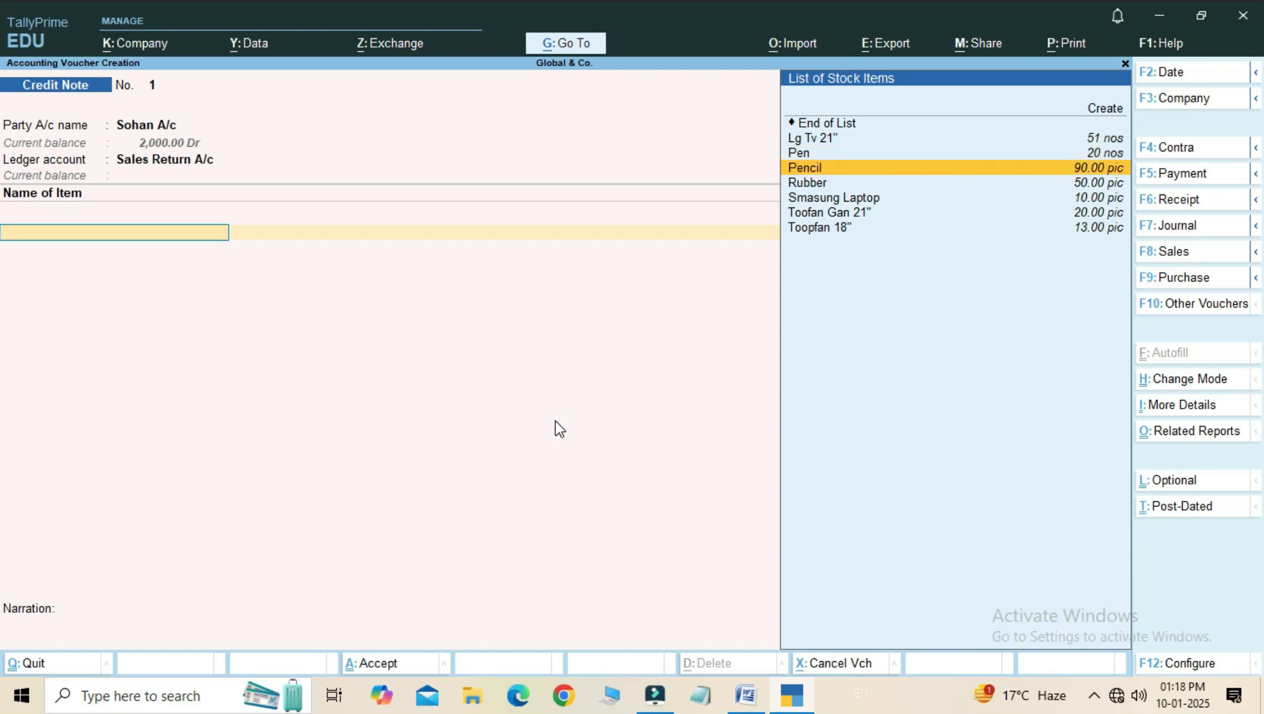
key(Up)
key(Down)
key(Down)
key(Up)
key(Up)
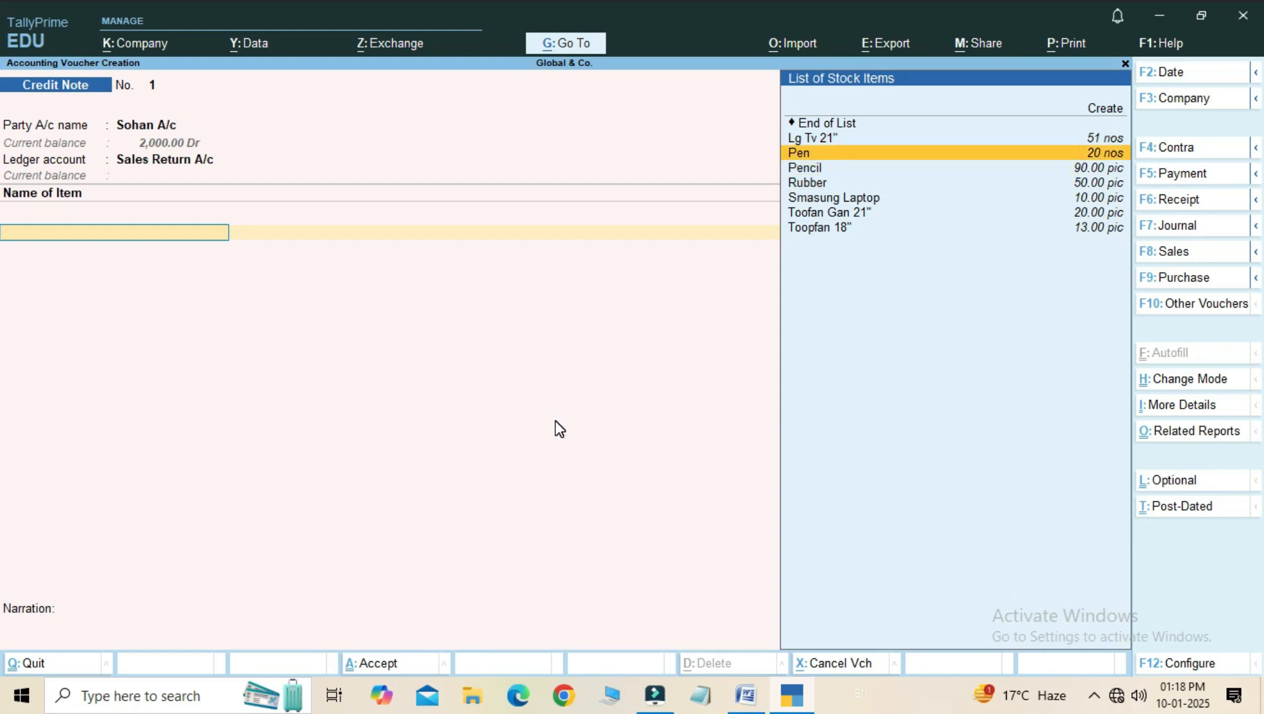
key(Return)
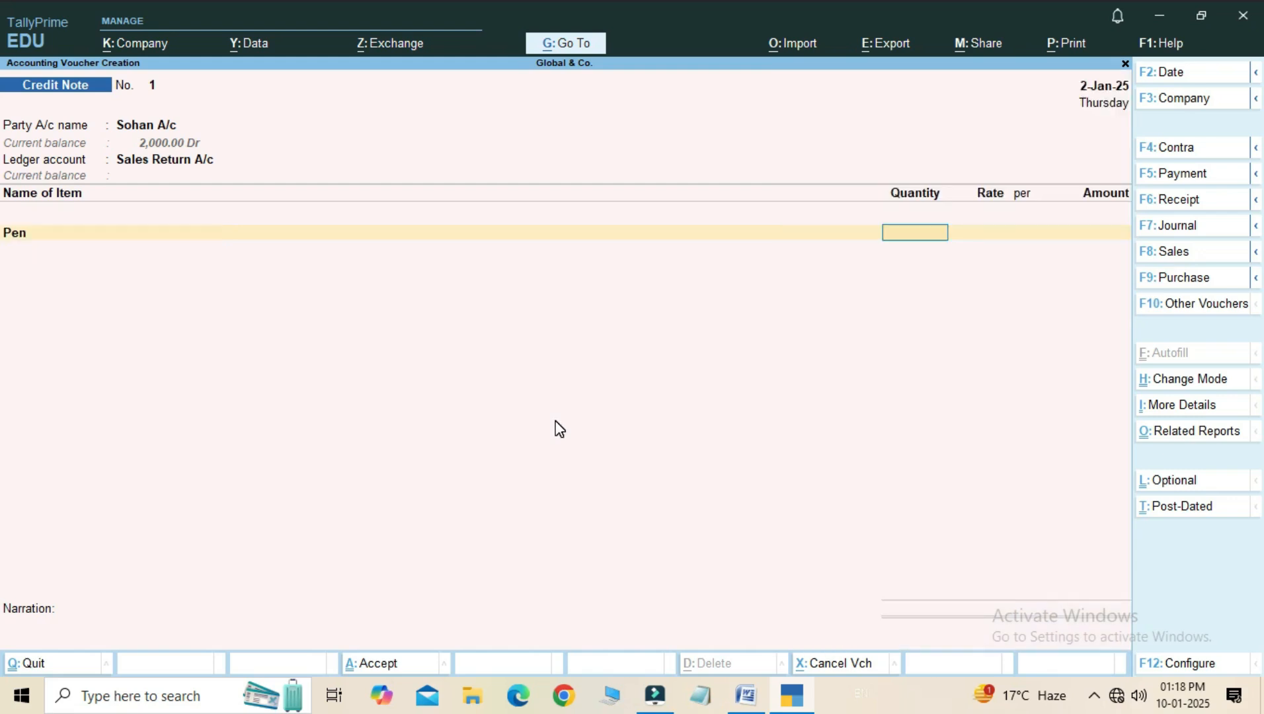
- Enter a quantity of 15 nos for the pens and accept the rate of 10.00 per nos
text(15)
key(Return)
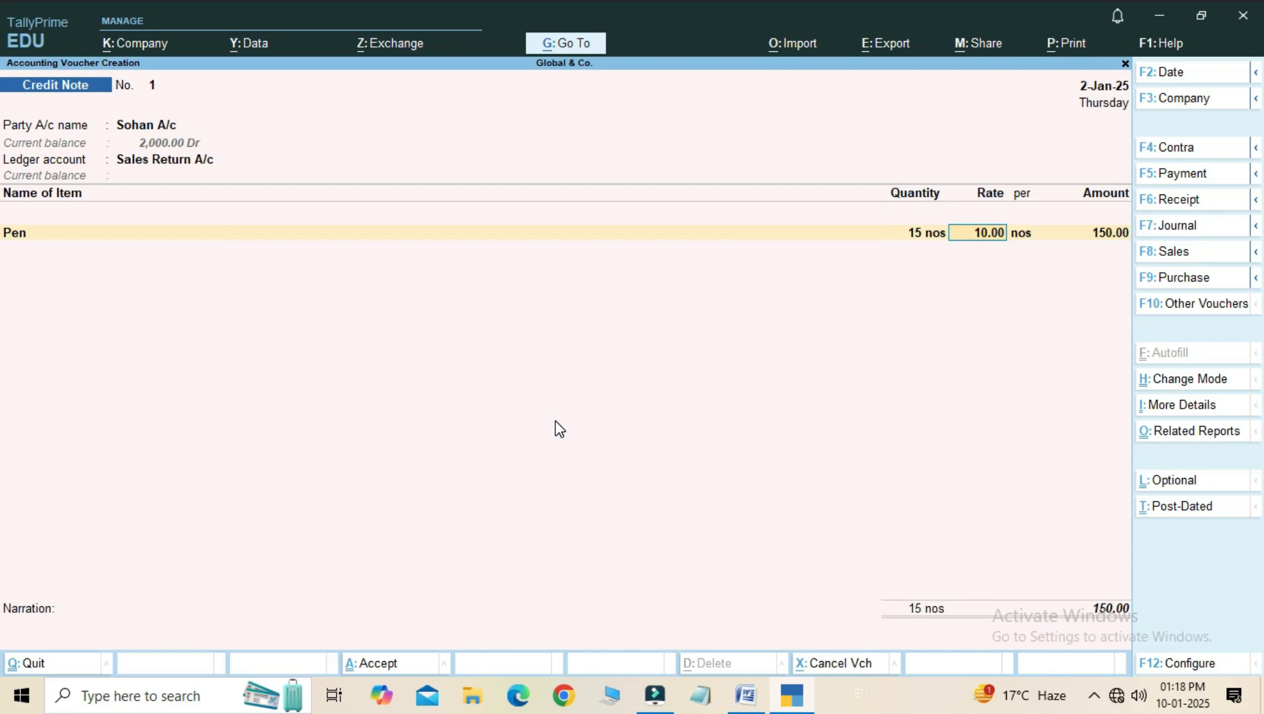
key(Return)
key(Return)
key(Return)
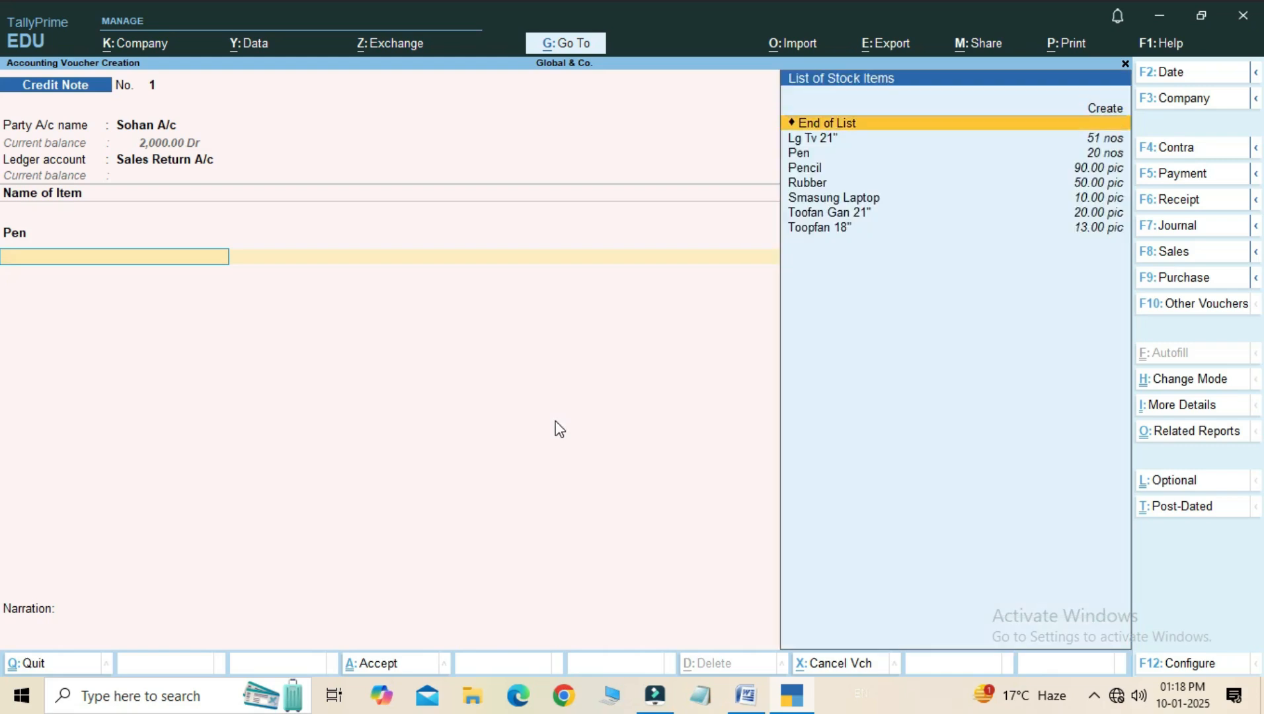
- Add Pencil as the second returned item with quantity 50 pic at the rate of 15.00
key(Down)
key(Down)
key(Down)
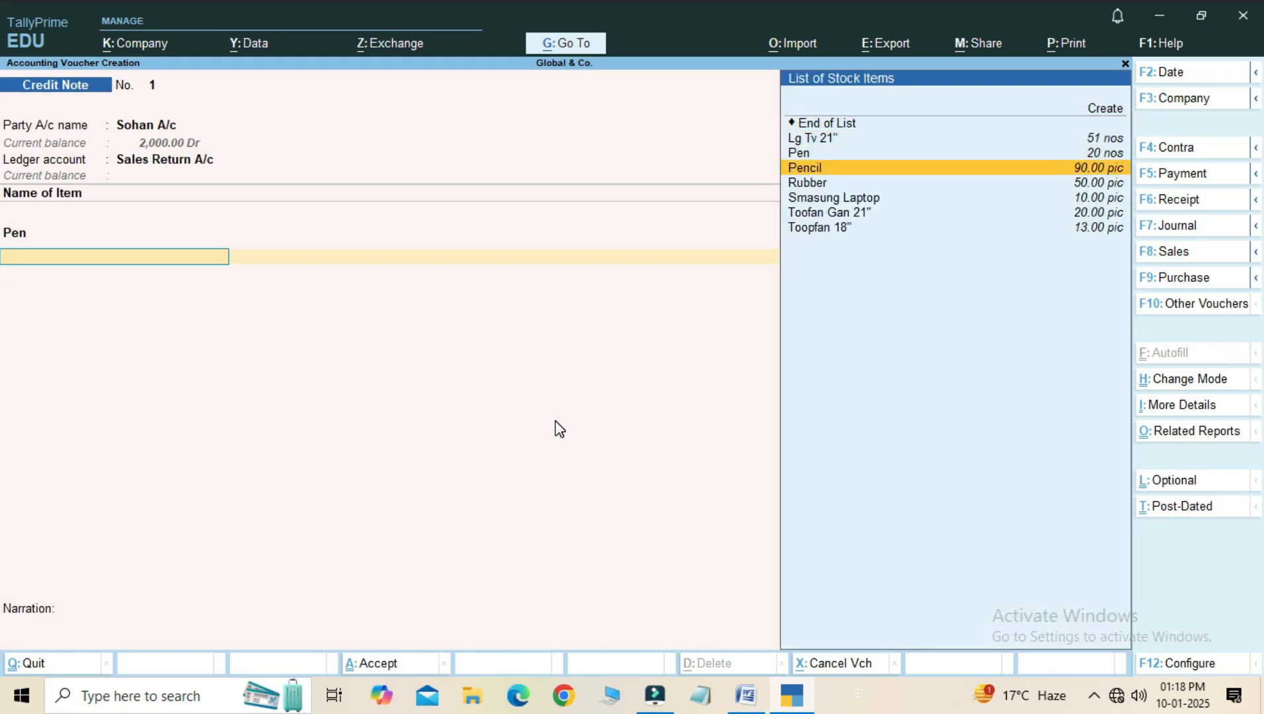
key(Return)
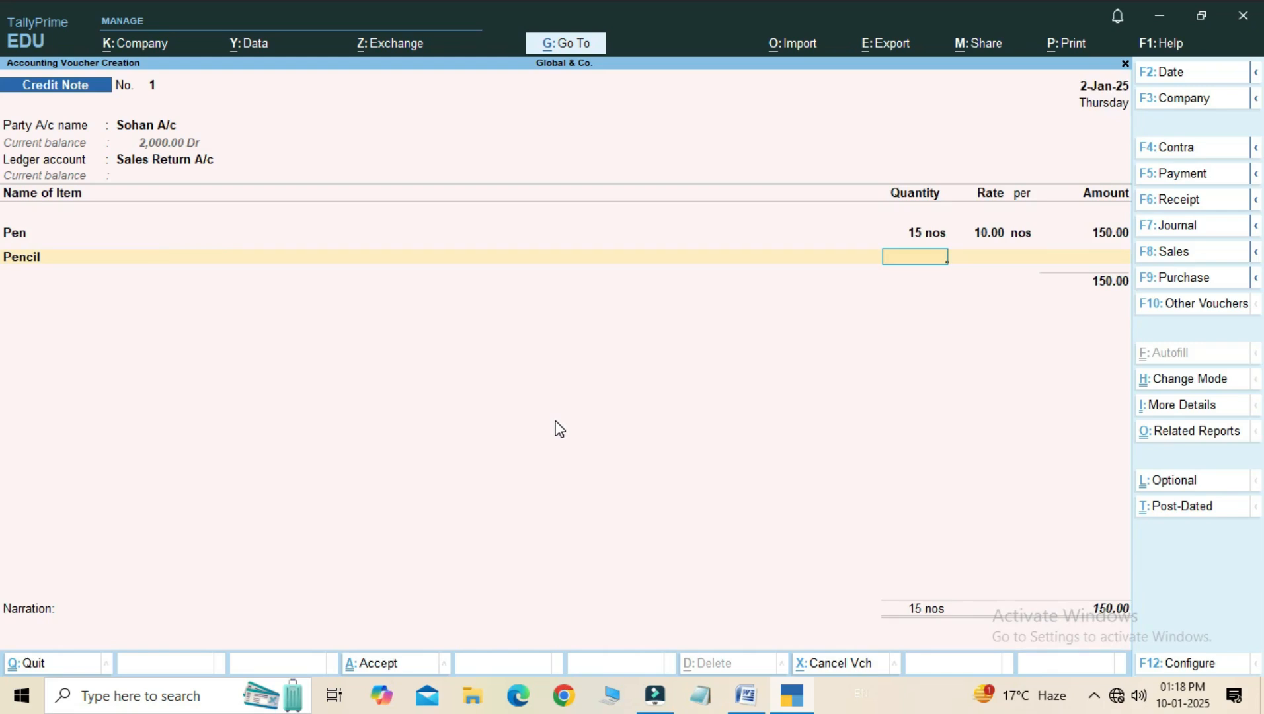
text(50)
key(Return)
key(Return)
key(Return)
key(Return)
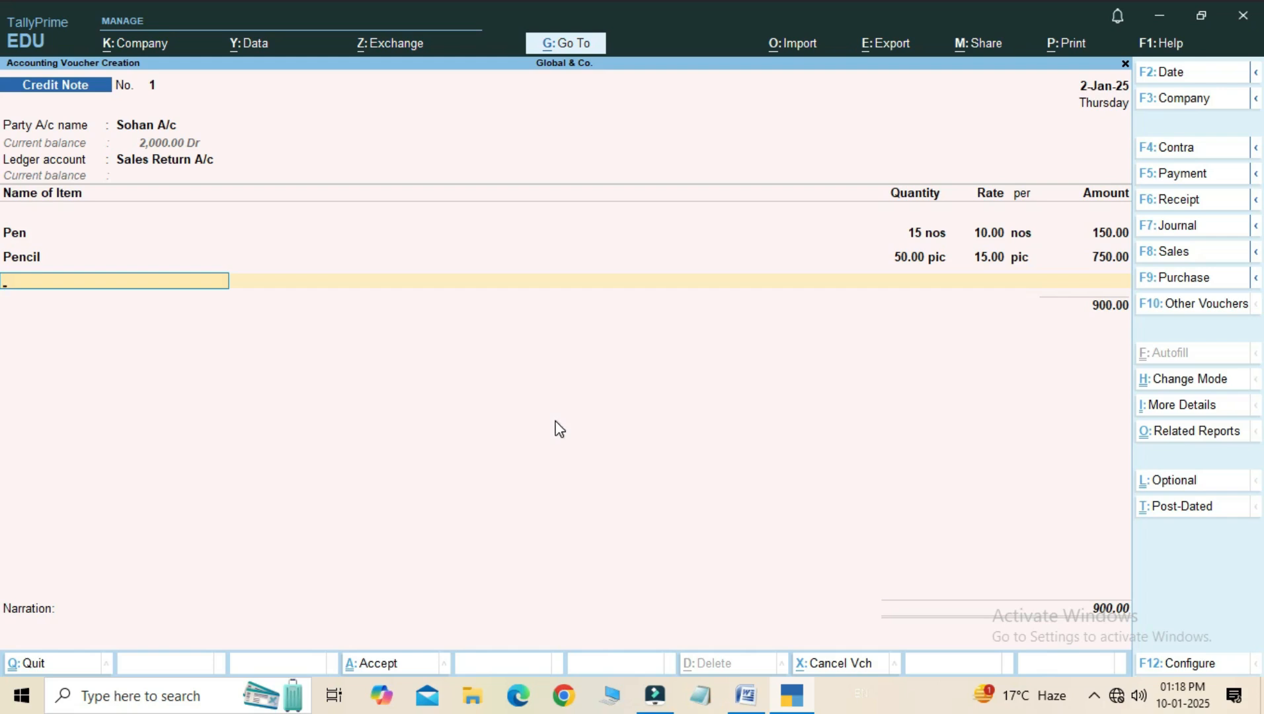
- End the item list, leave the narration blank and save the credit note
key(Return)
key(Return)
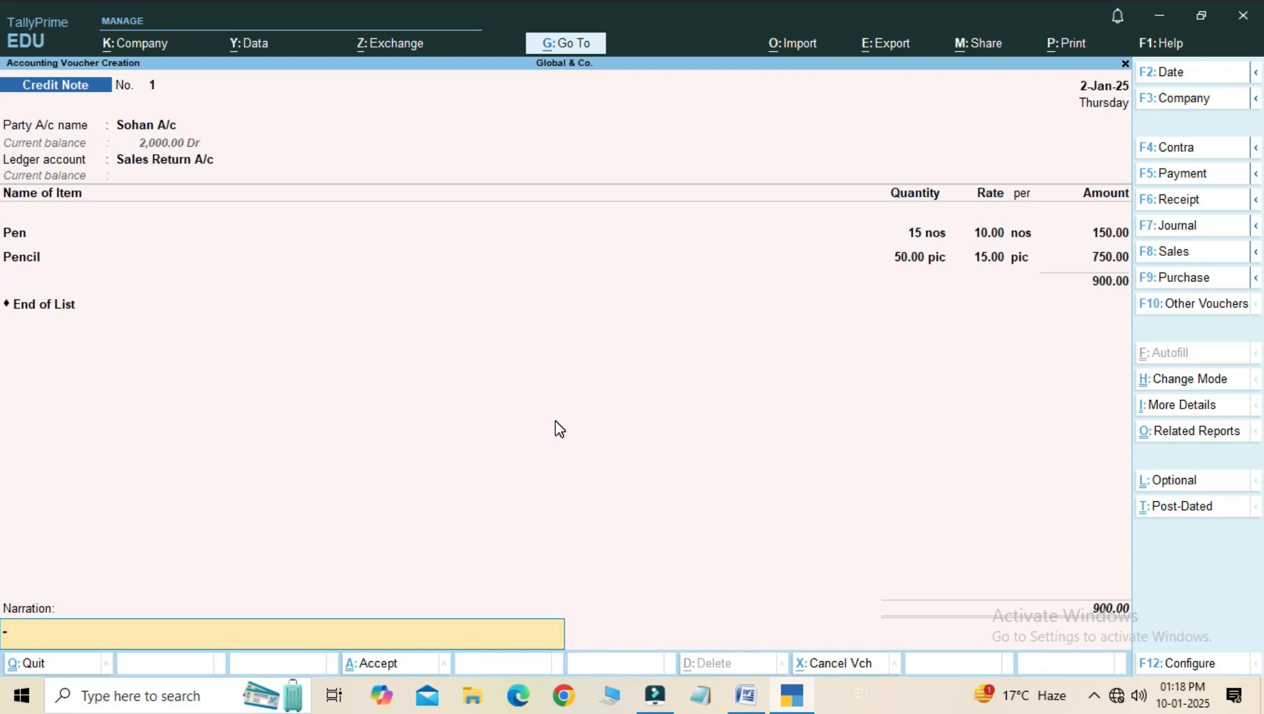
key(Return)
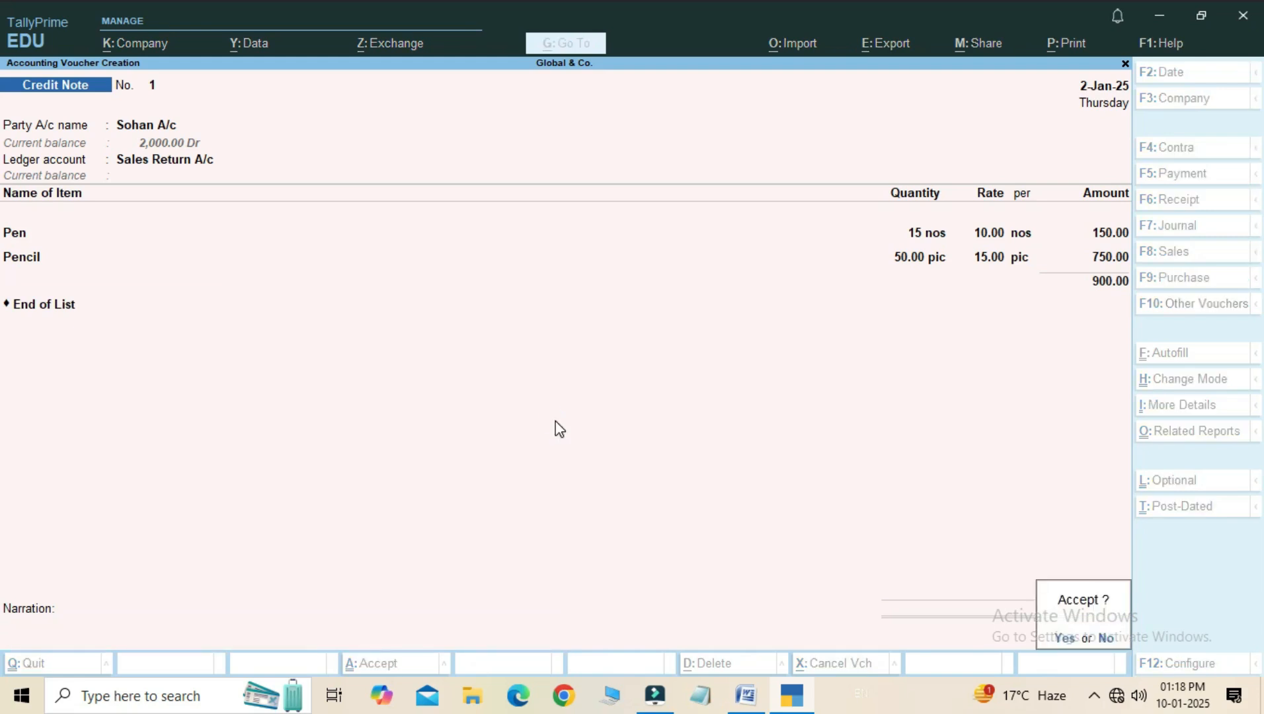
key(y)
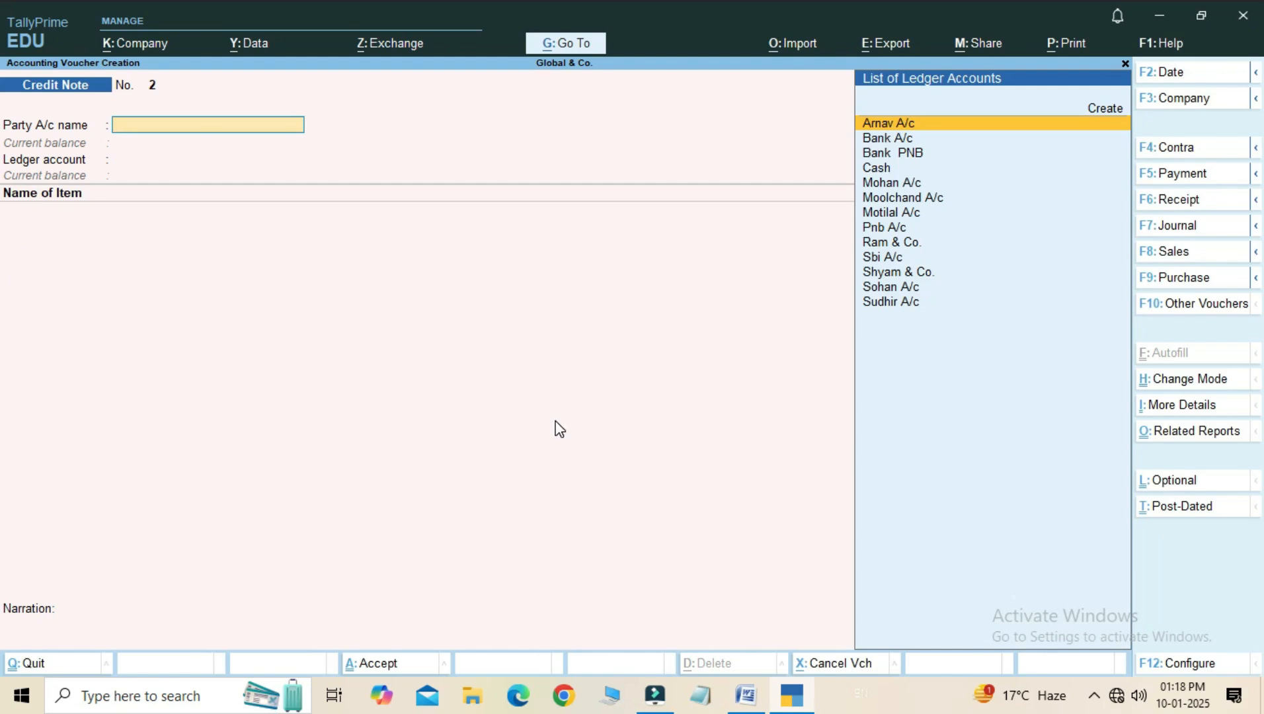
- Select the second returning customer's ledger, the final one in the ledger list, as party account of credit note 2
key(Down)
key(Down)
key(Down)
key(Down)
key(Down)
key(Down)
key(Down)
key(Down)
key(Down)
key(Down)
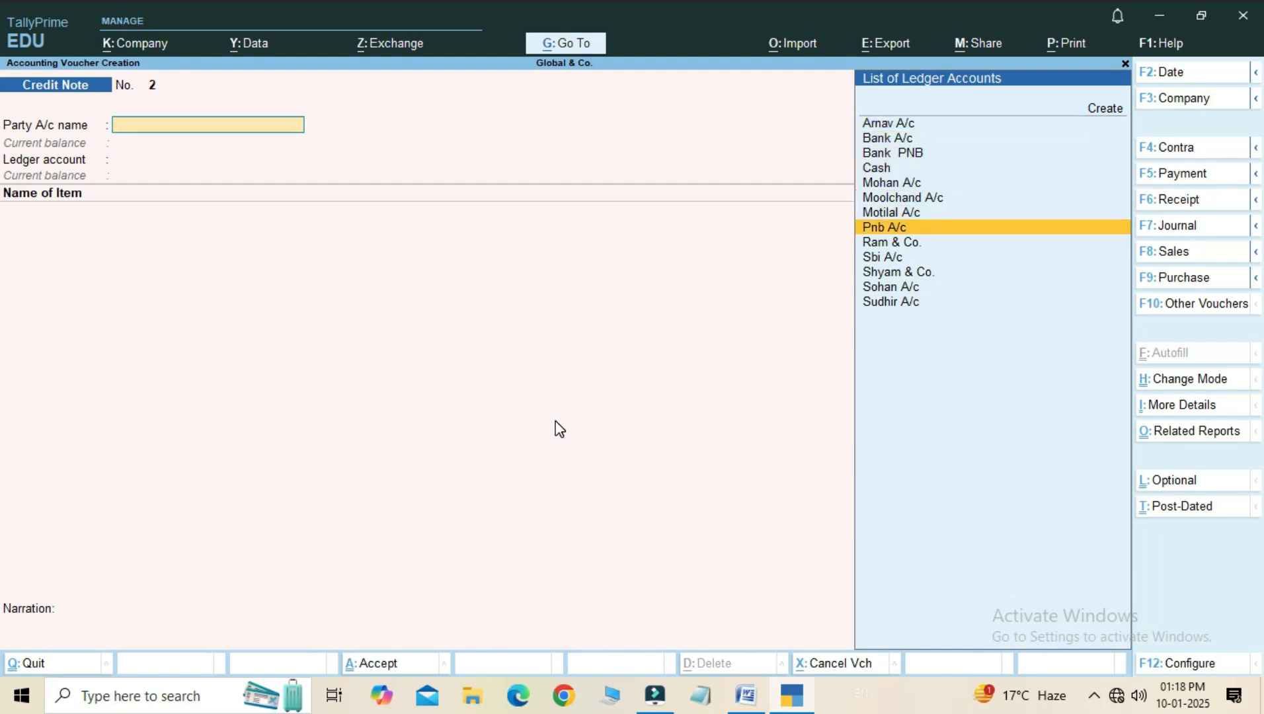
key(Down)
key(Down)
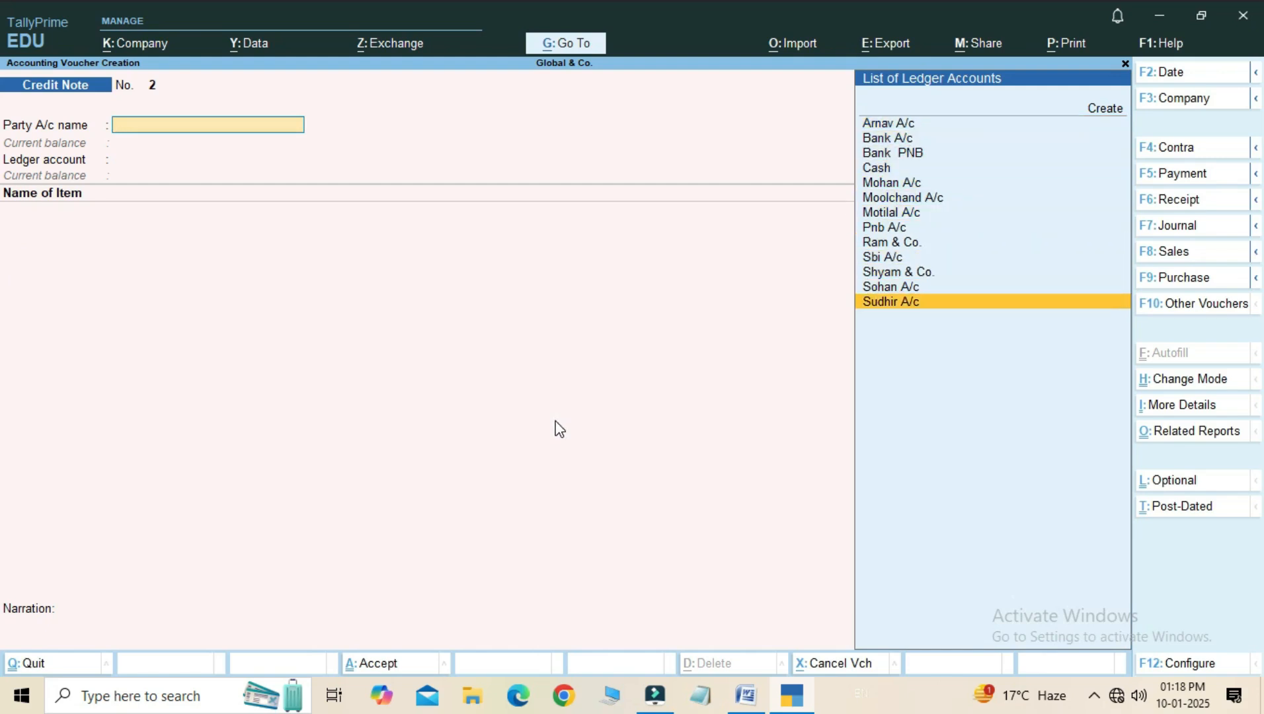
key(Return)
- Leave the receipt details blank and enter original invoice number 4 dated 2-Jan-25
key(Return)
key(Return)
key(Return)
key(Return)
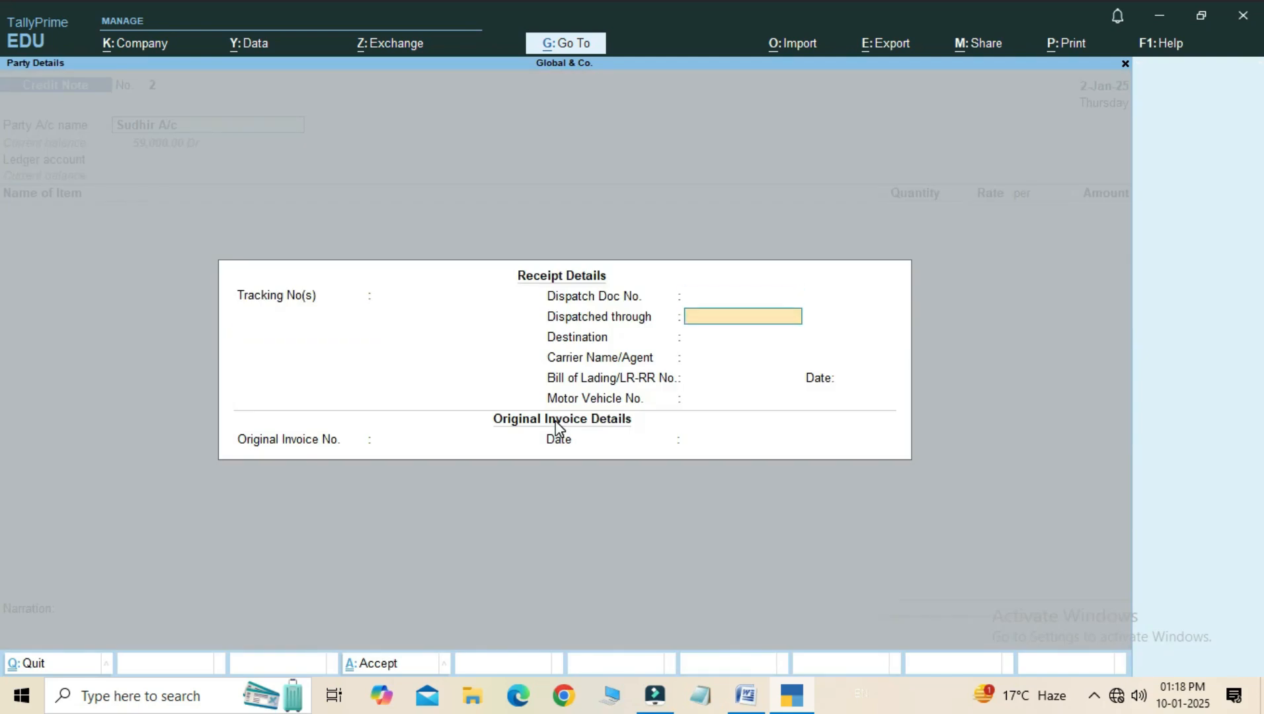
key(Return)
key(Return)
key(Return)
key(Return)
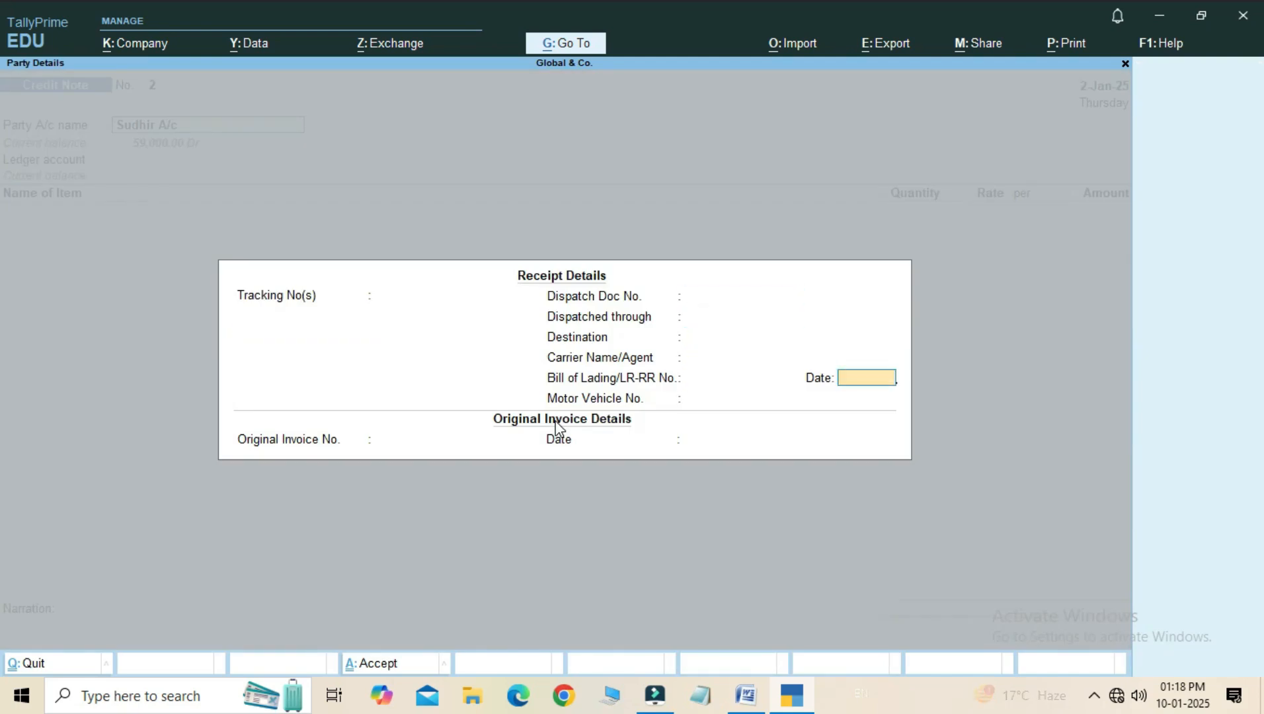
text(4)
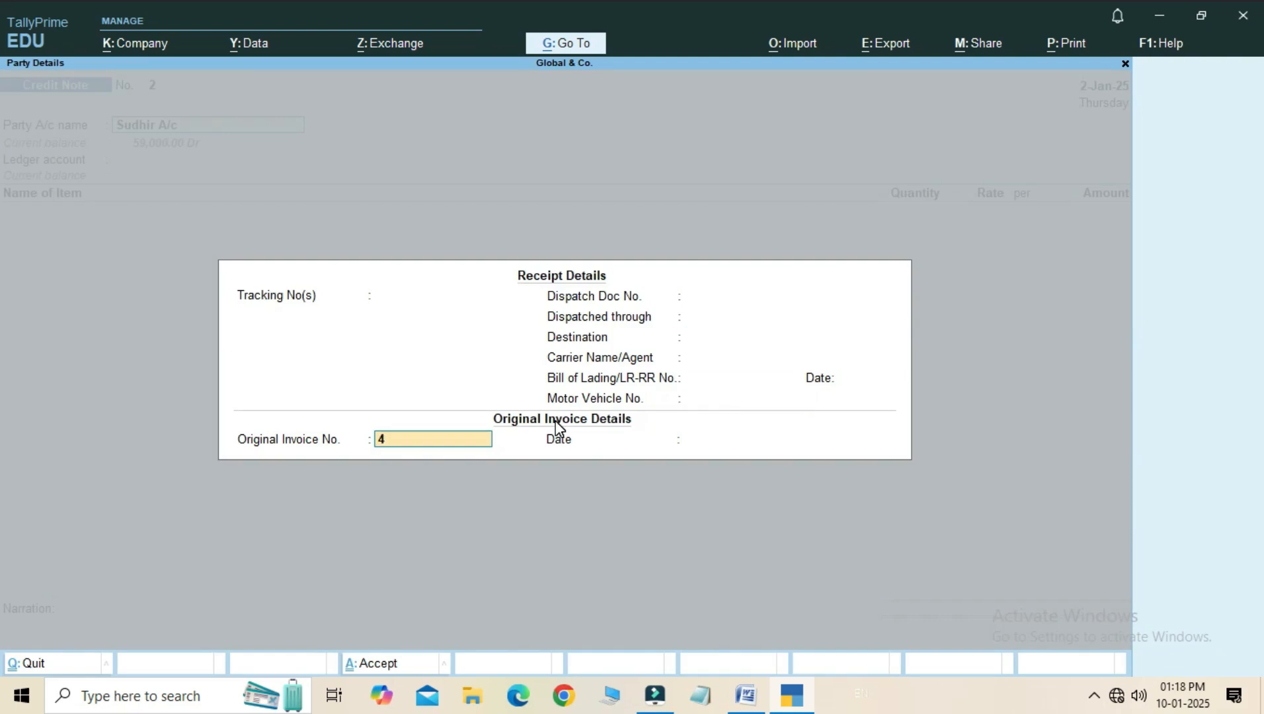
key(Return)
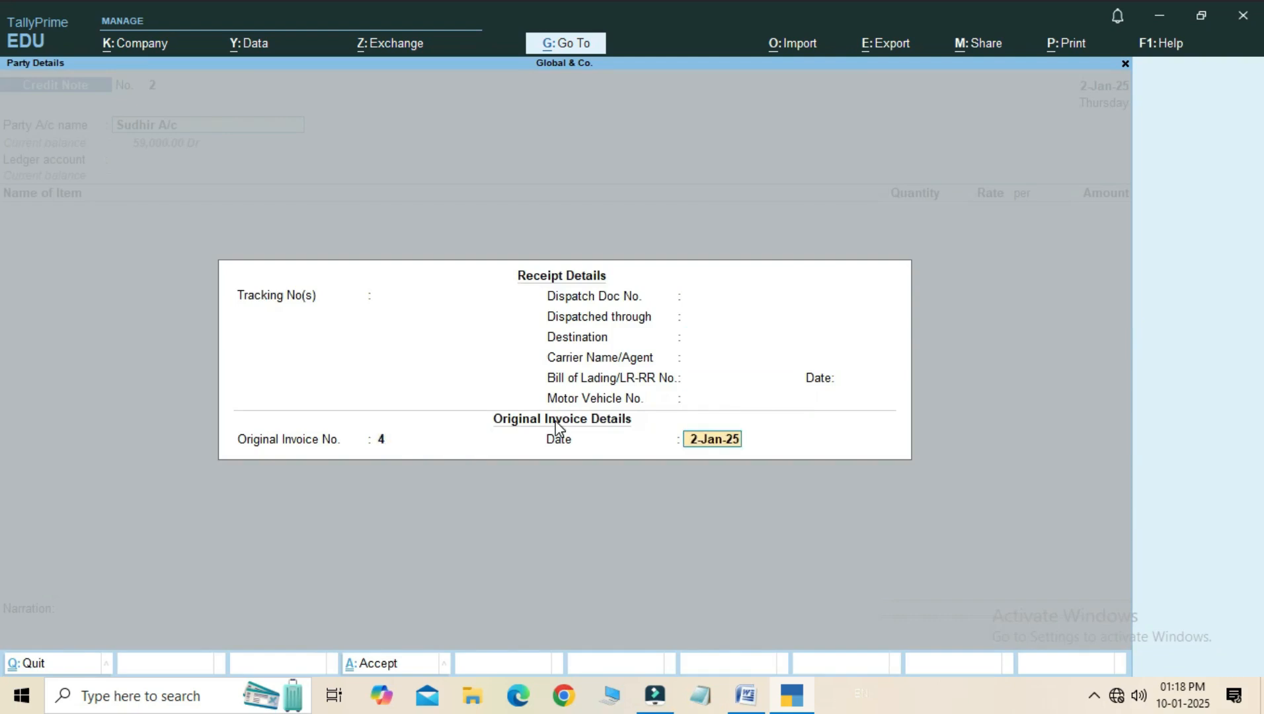
key(Return)
key(Return)
key(Return)
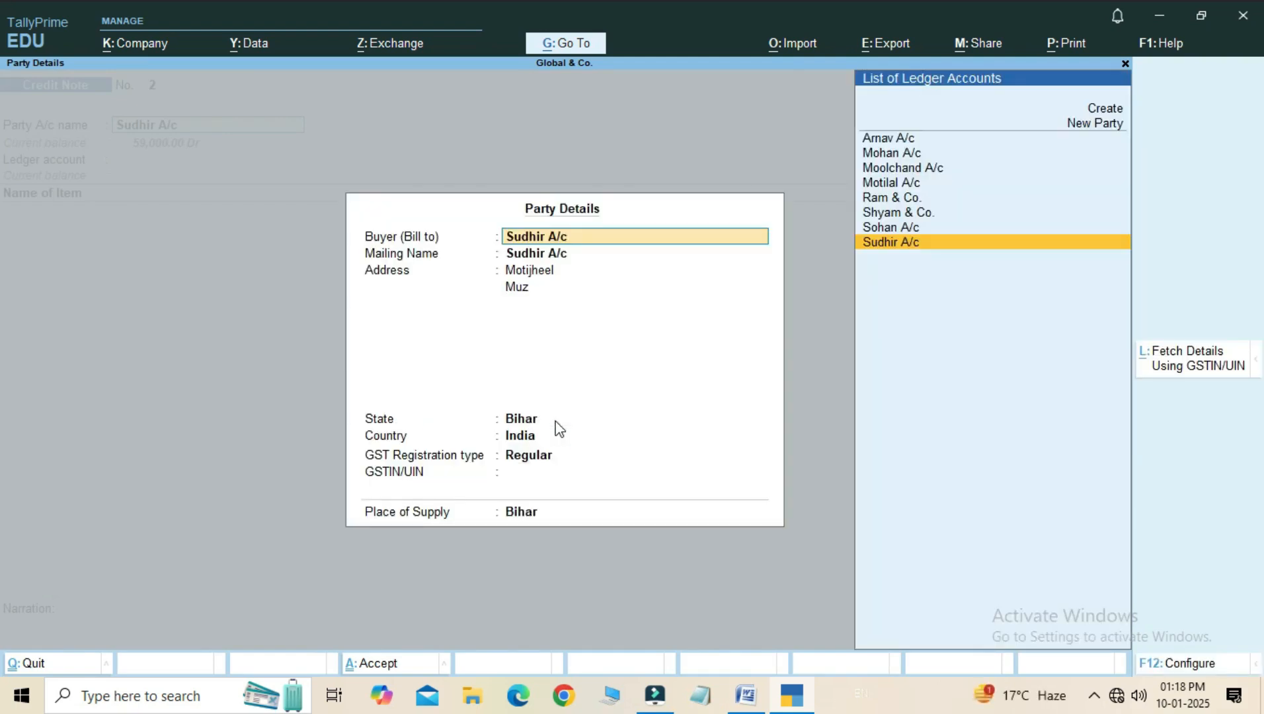
- Accept the second customer's party details with state Bihar, country India, GST registration type Regular and place of supply Bihar
key(Return)
key(Return)
key(Return)
key(Return)
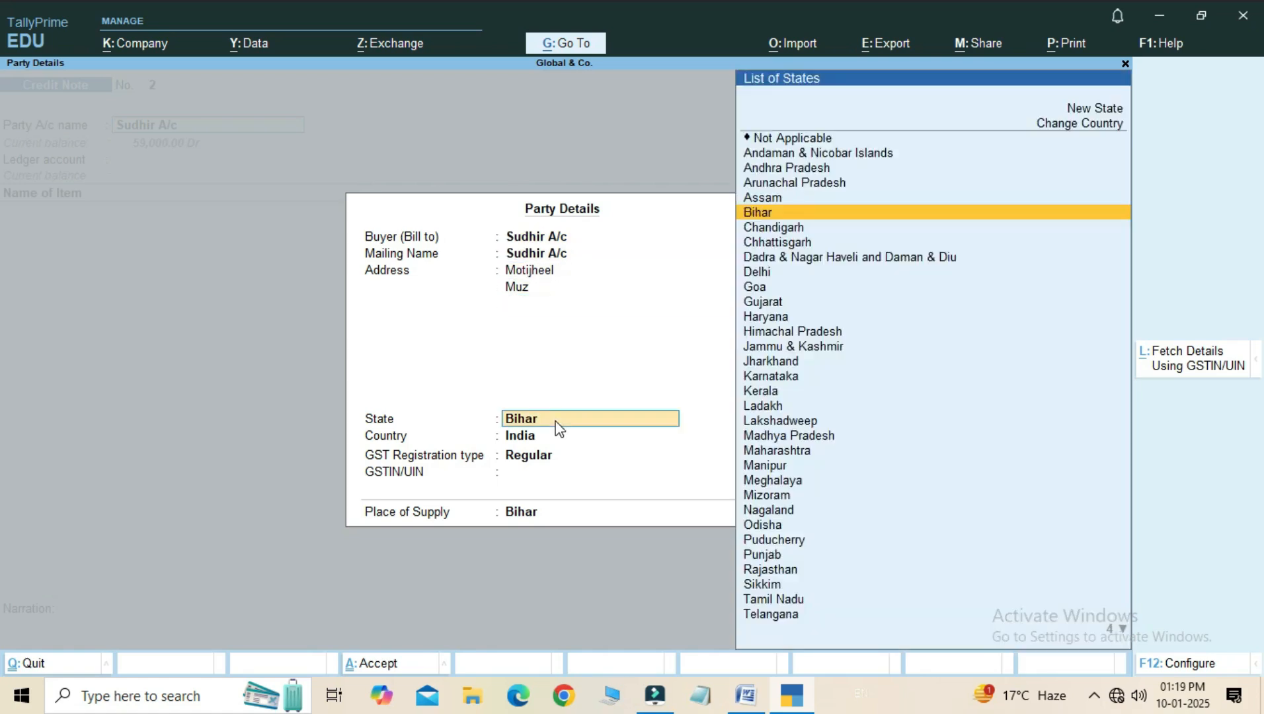
key(Return)
key(Return)
key(Return)
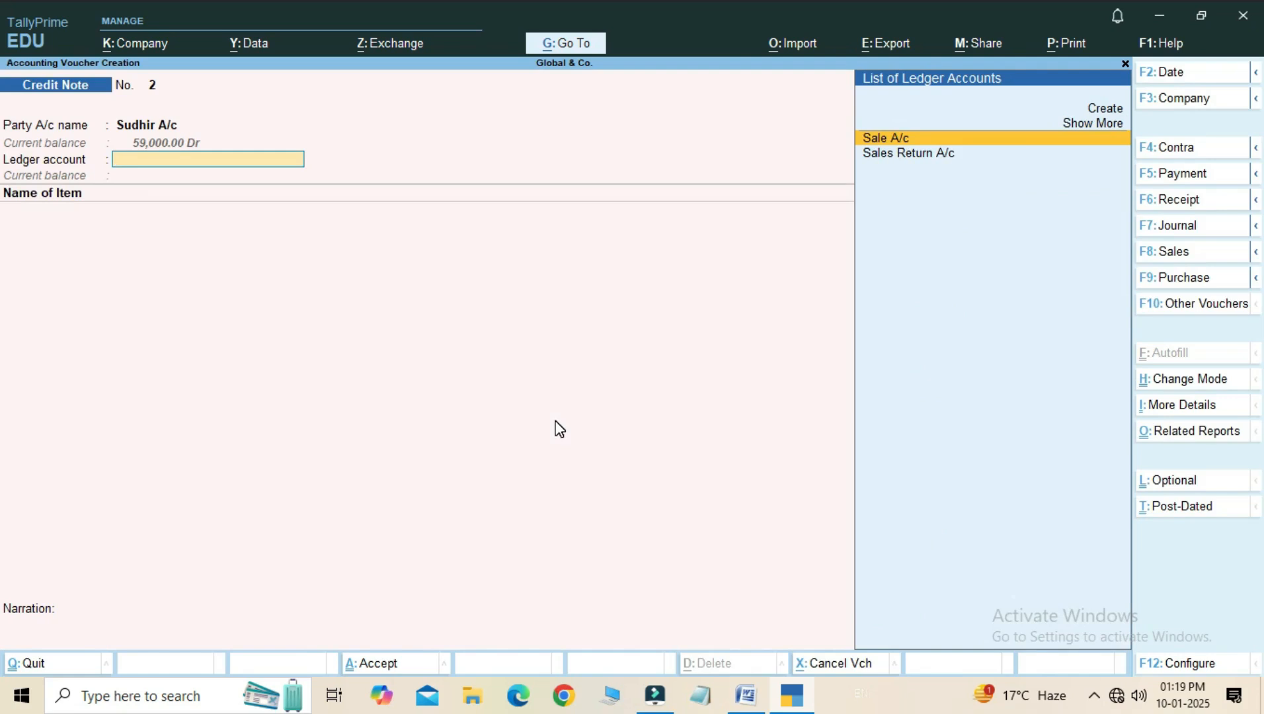
- Set the ledger account to Sales Return A/c and add 1 pic of Toopfan 18" at a rate of 2,000.00
key(Down)
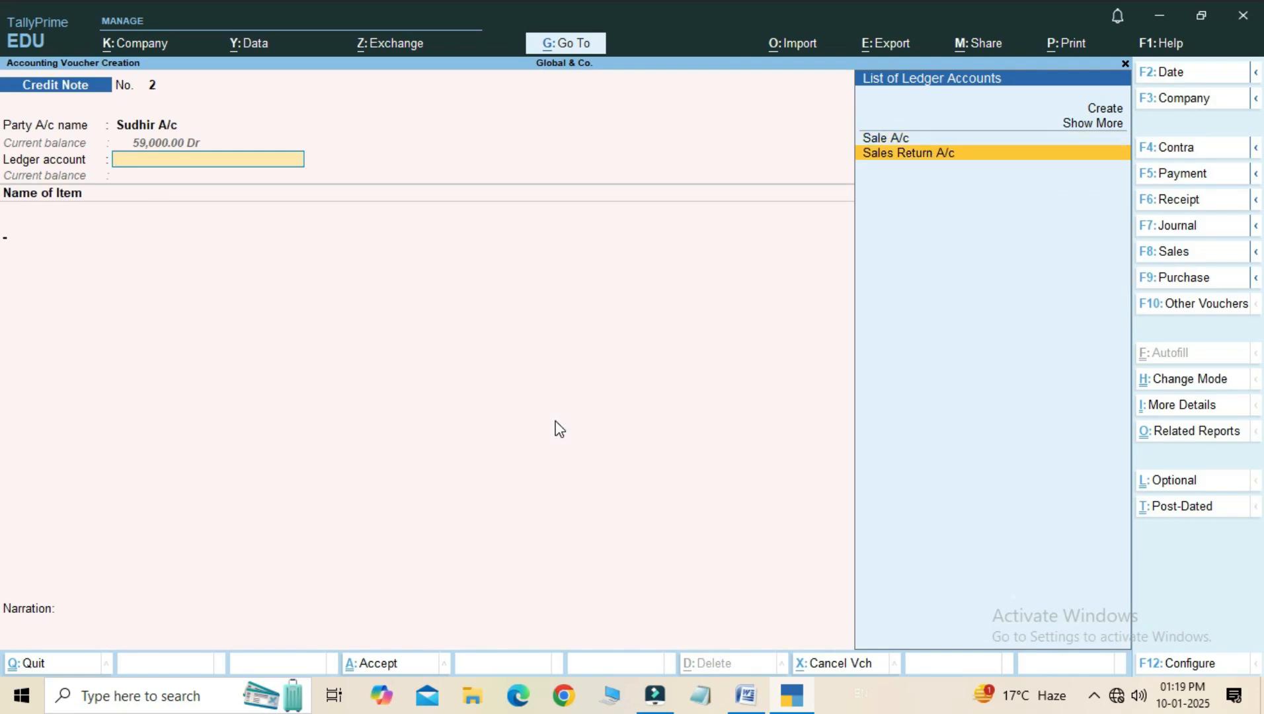
key(Return)
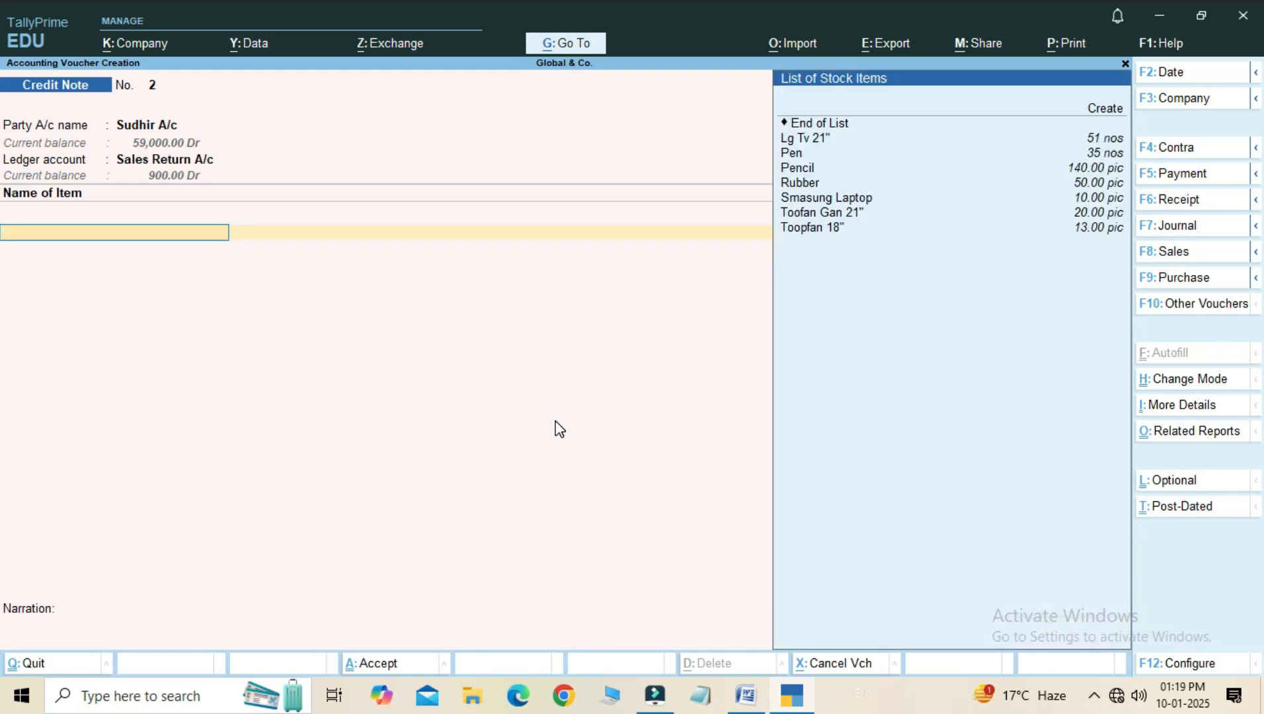
key(Down)
key(Down)
key(Down)
key(Down)
key(Down)
key(Down)
key(Down)
key(Down)
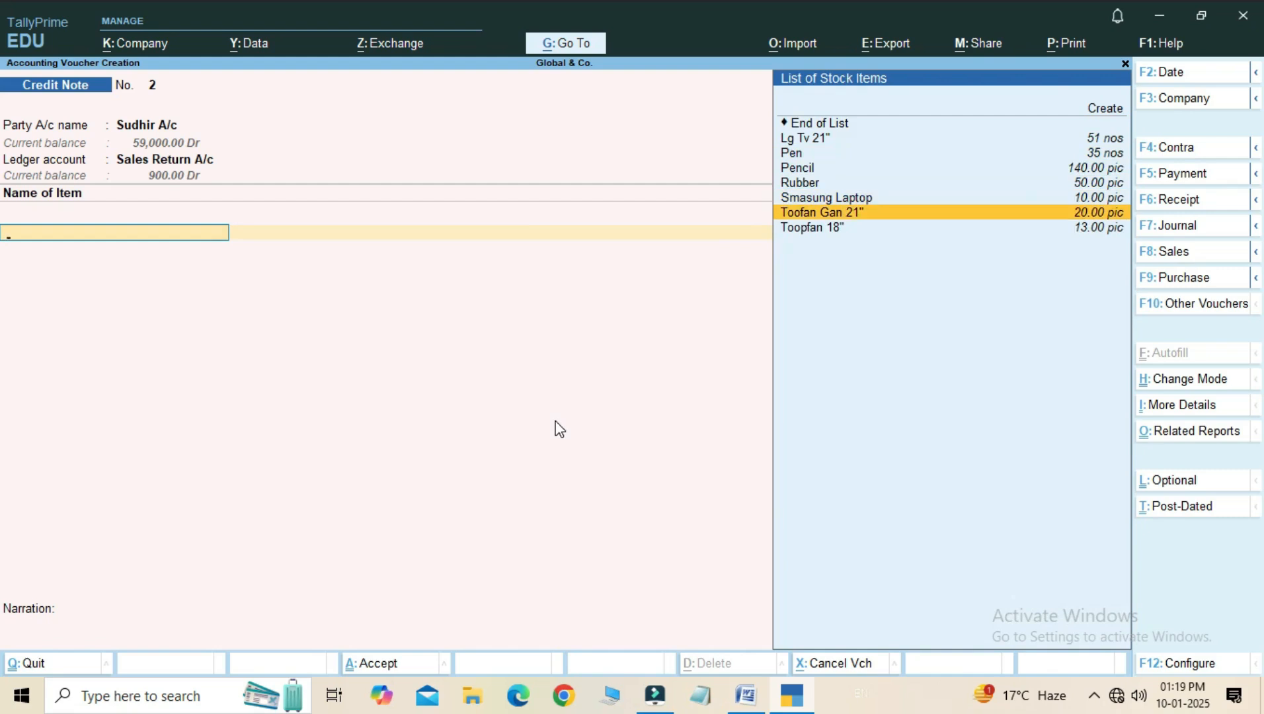
key(Down)
key(Return)
text(1)
key(Return)
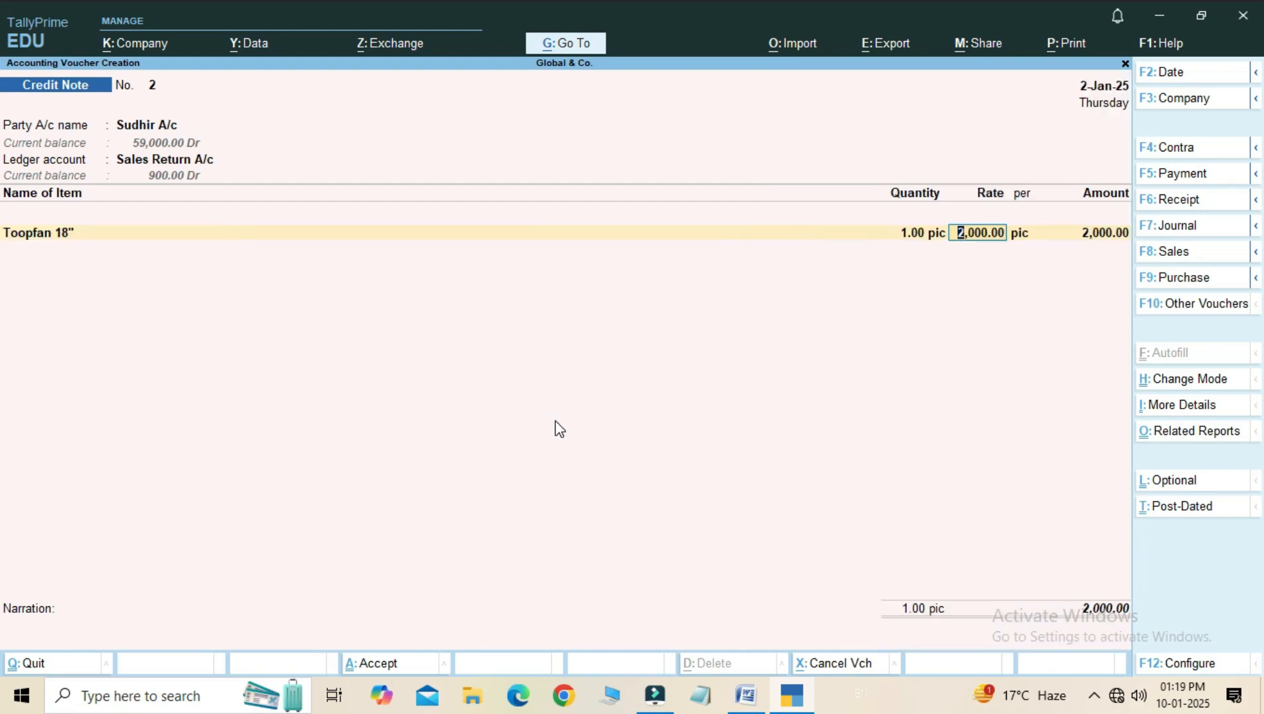
key(Return)
key(Return)
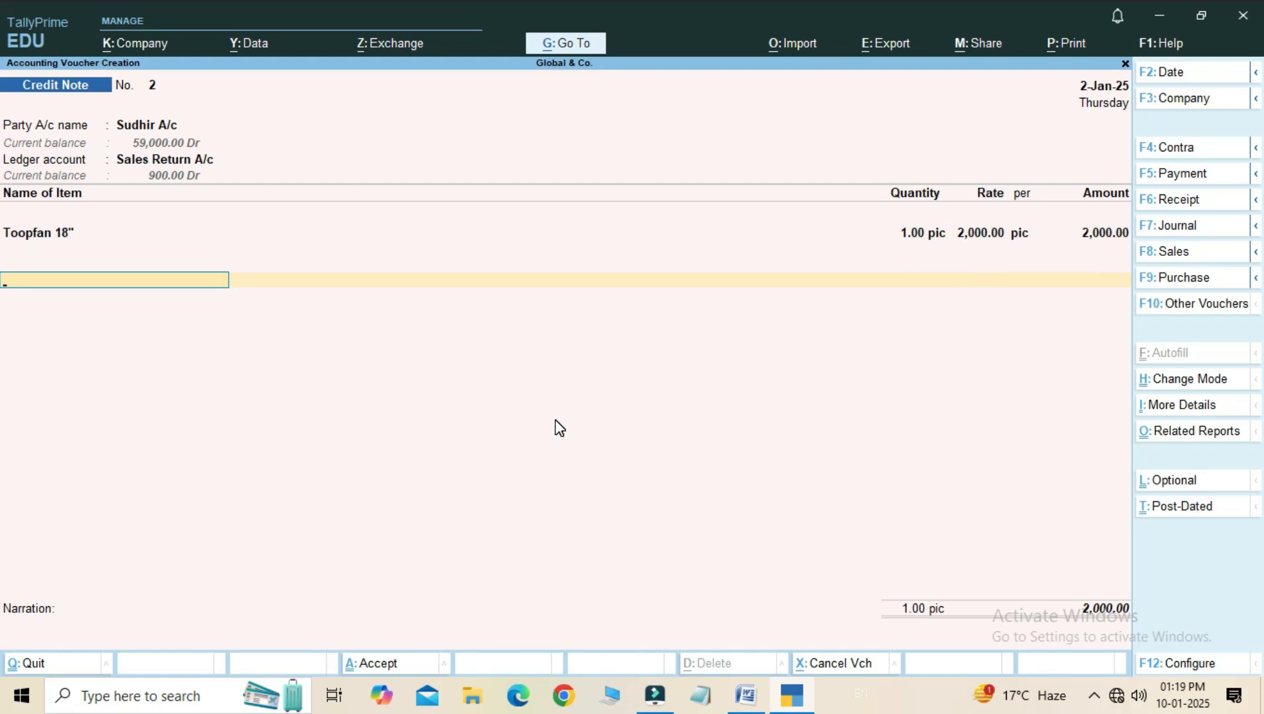
- End the item list and save credit note 2 with an empty narration
key(Return)
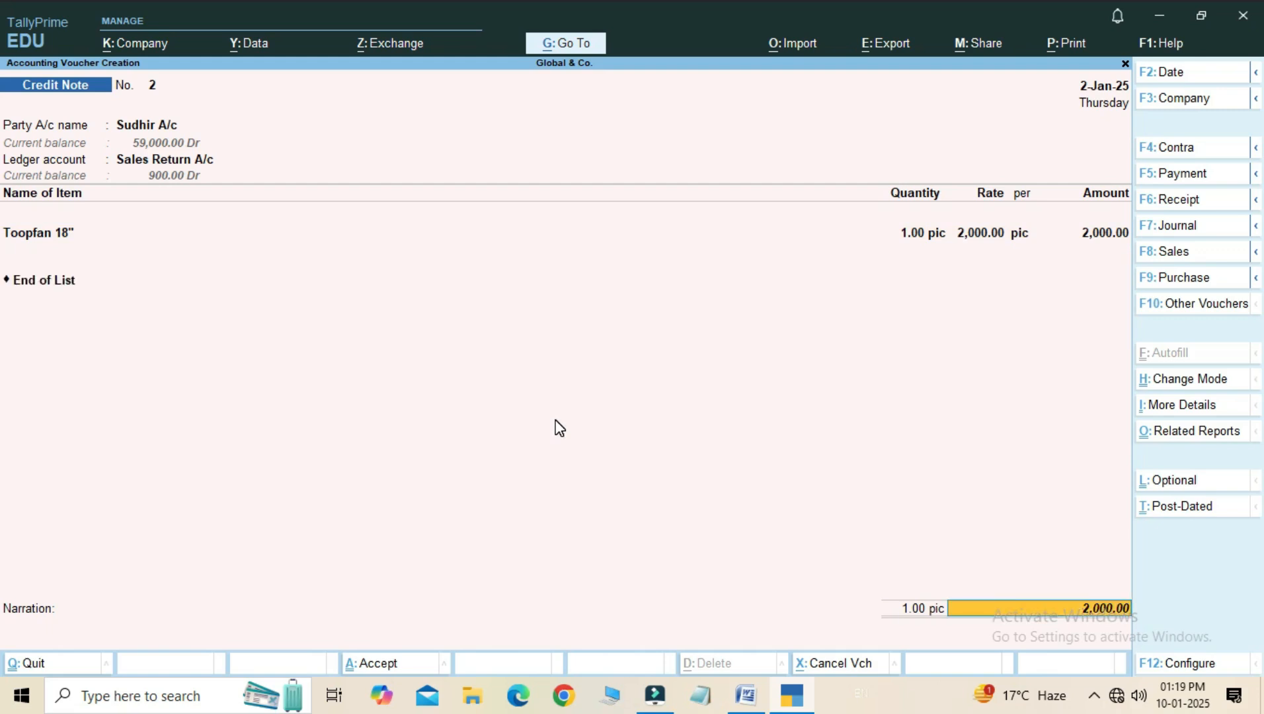
key(Return)
key(Return)
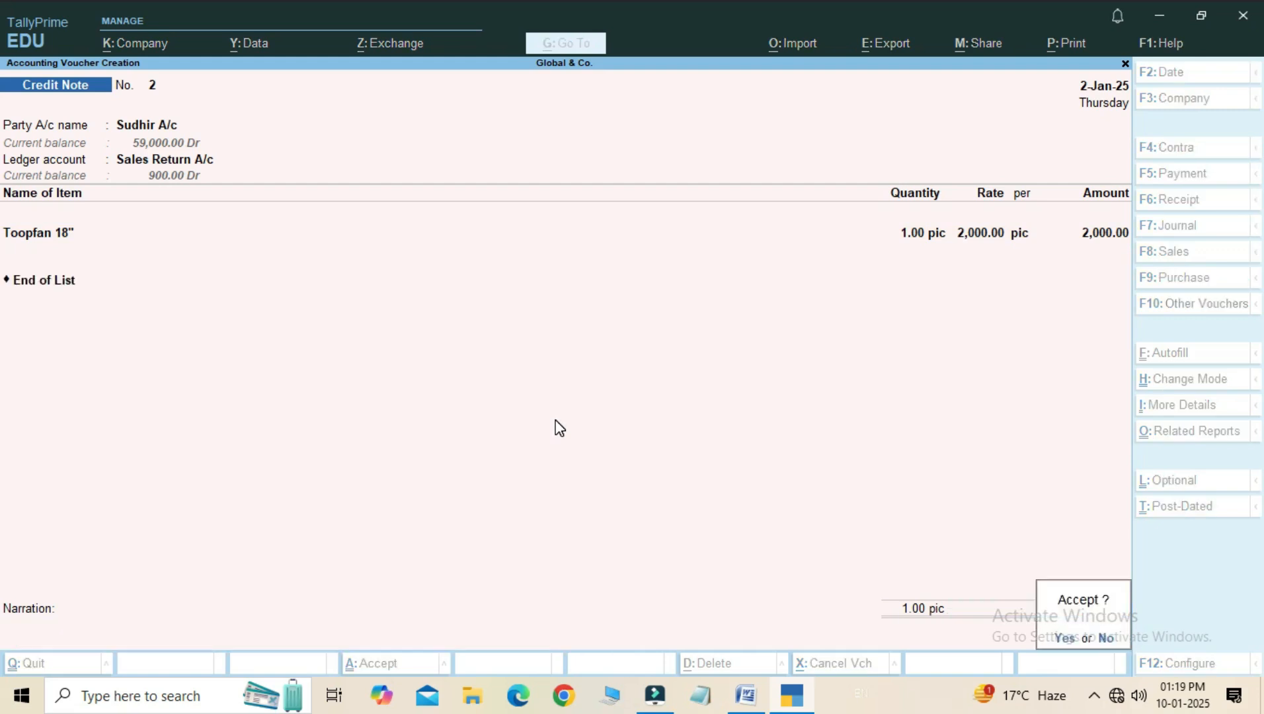
key(Return)
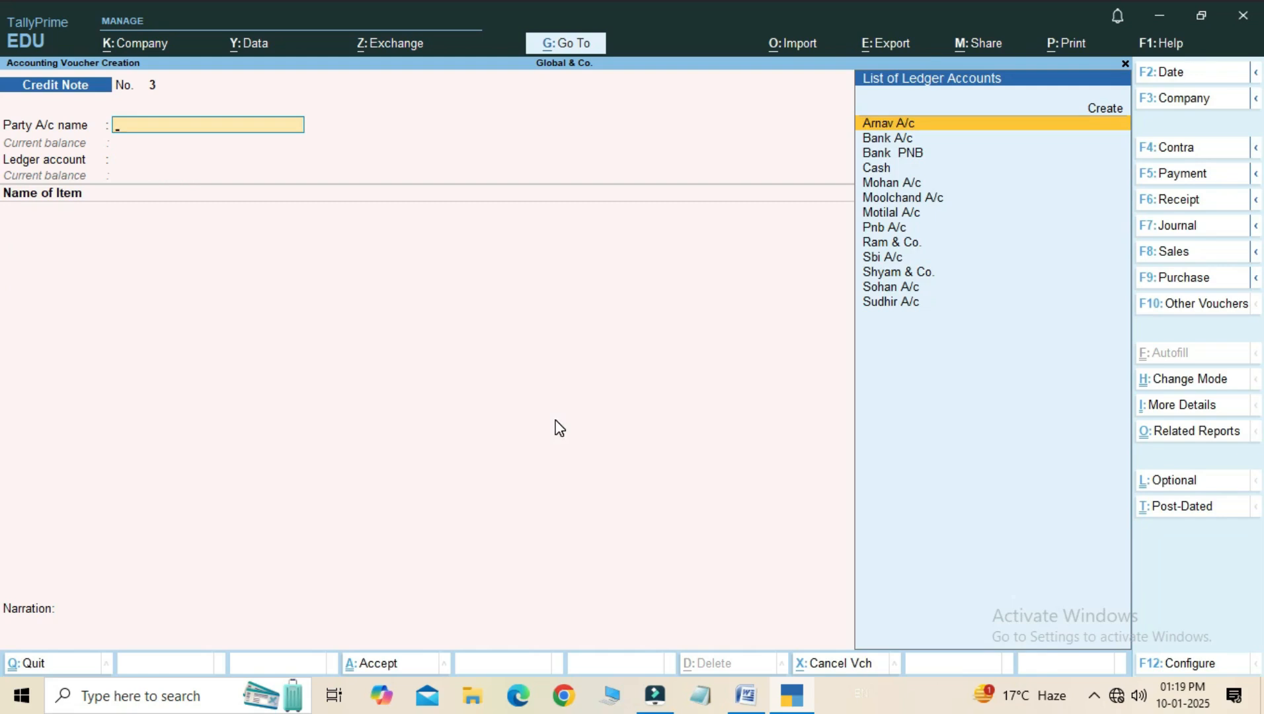
- Leave voucher entry and open the Stock Item summary of the Inventory Books reports
key(Escape)
key(Return)
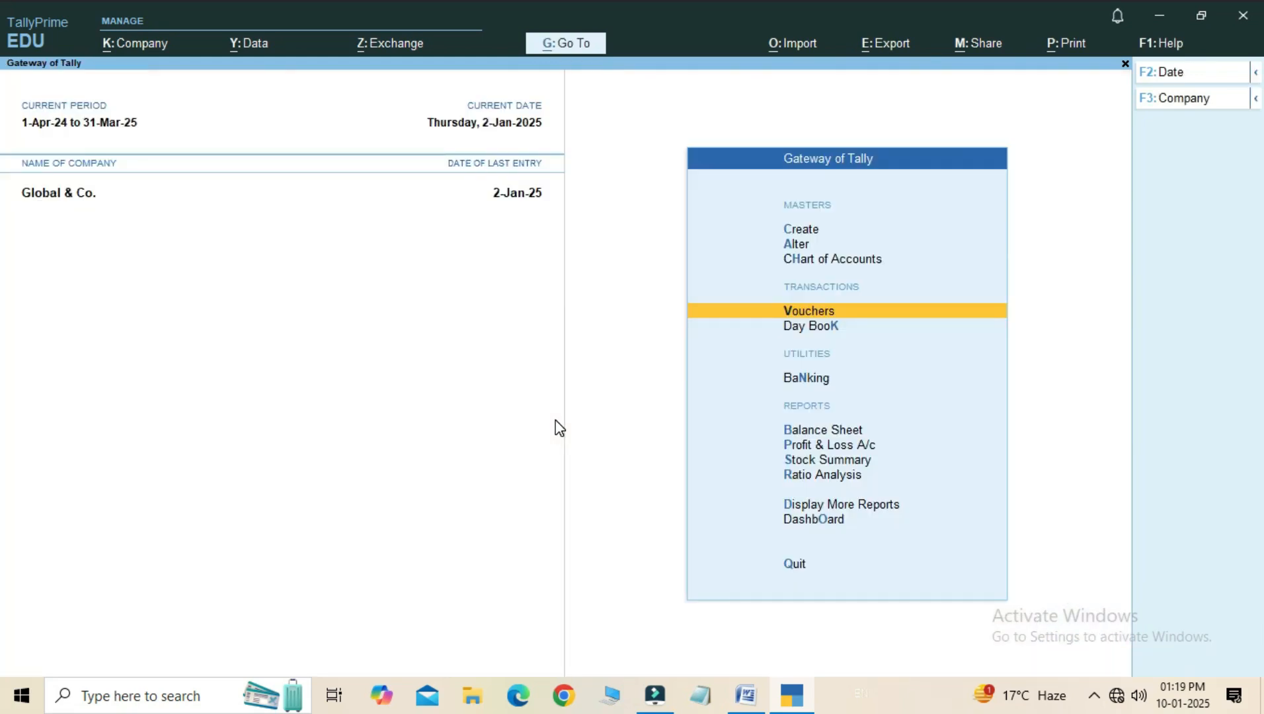
key(Down)
key(Down)
key(Down)
key(Down)
key(Down)
key(Down)
key(Down)
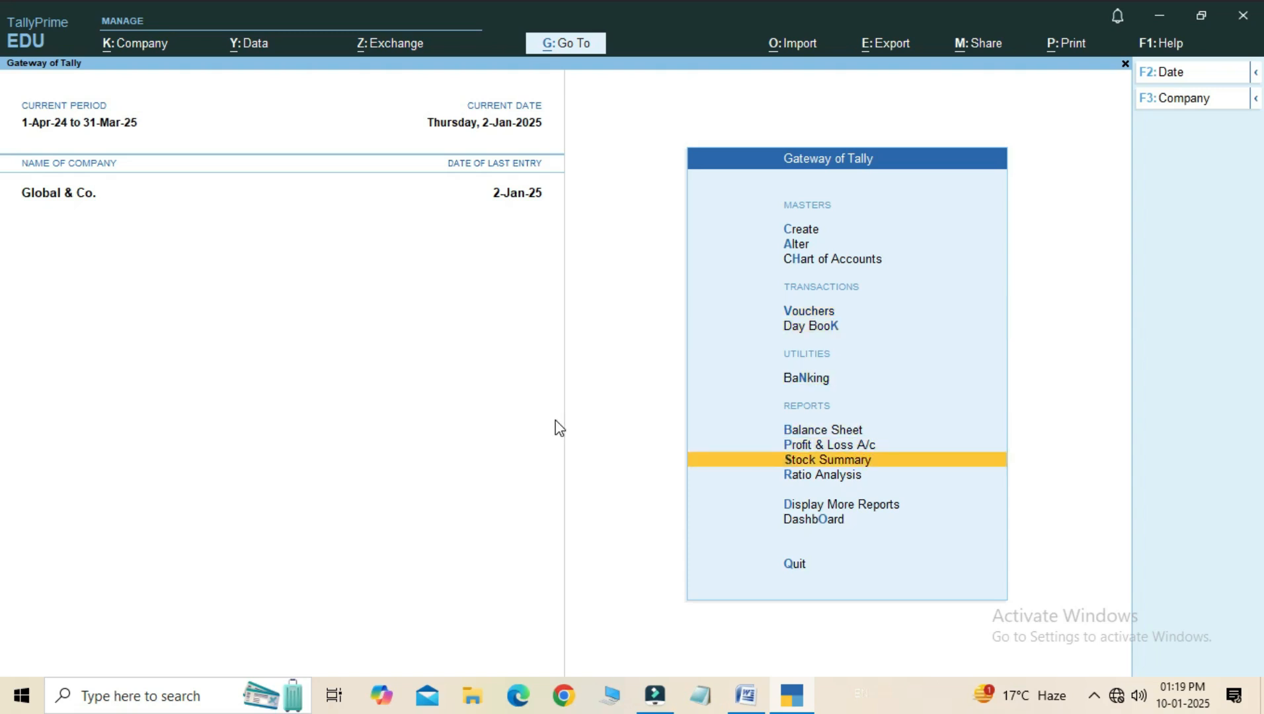
key(Return)
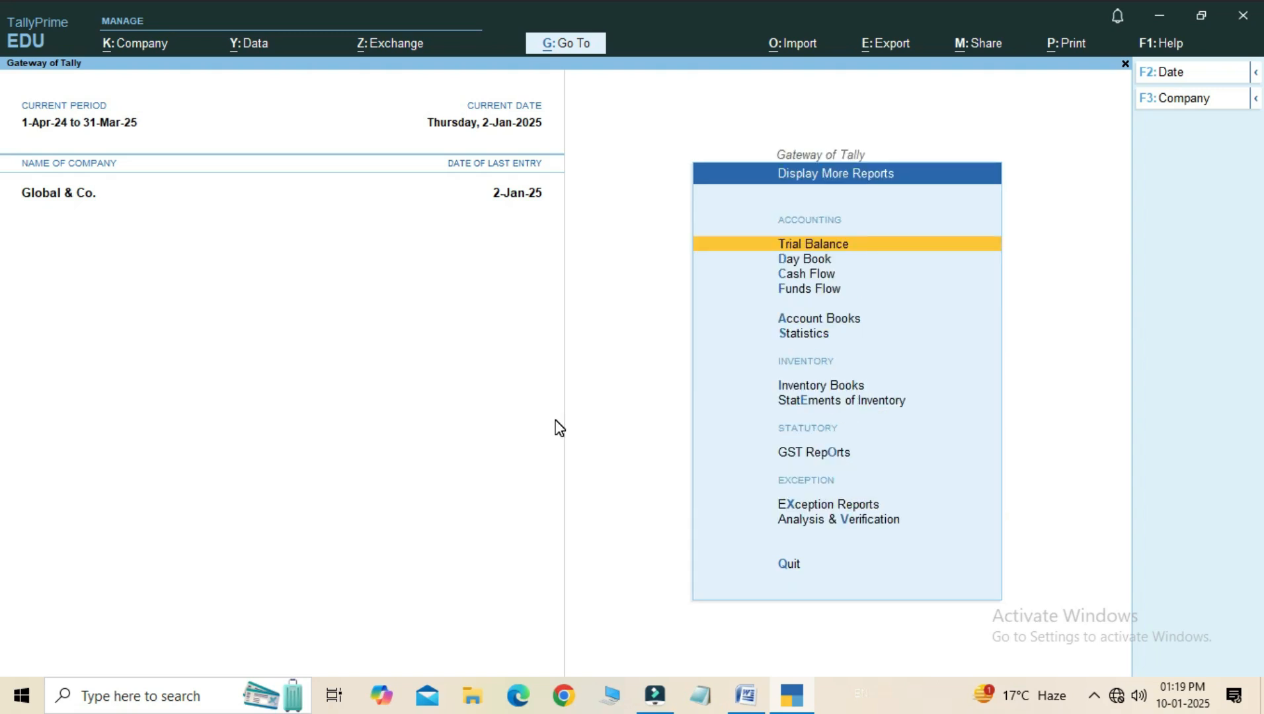
key(Down)
key(Down)
key(Down)
key(Down)
key(Down)
key(Down)
key(Down)
key(Up)
key(Return)
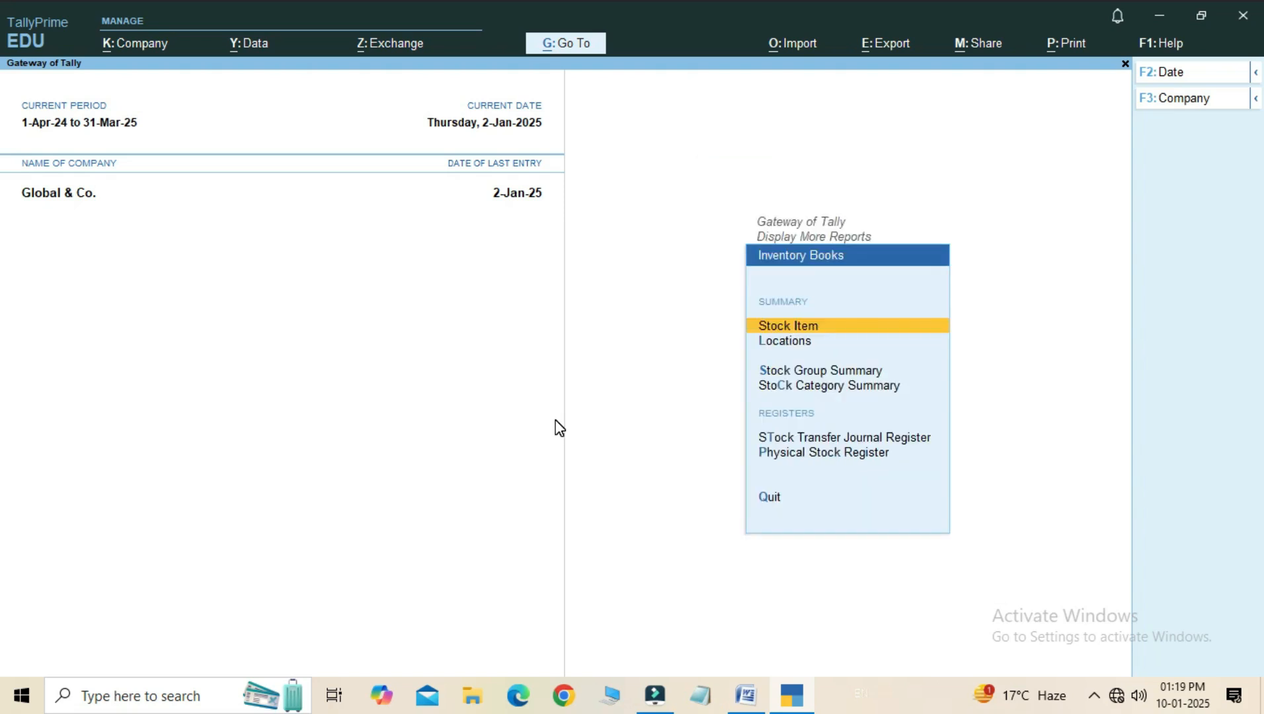
key(Return)
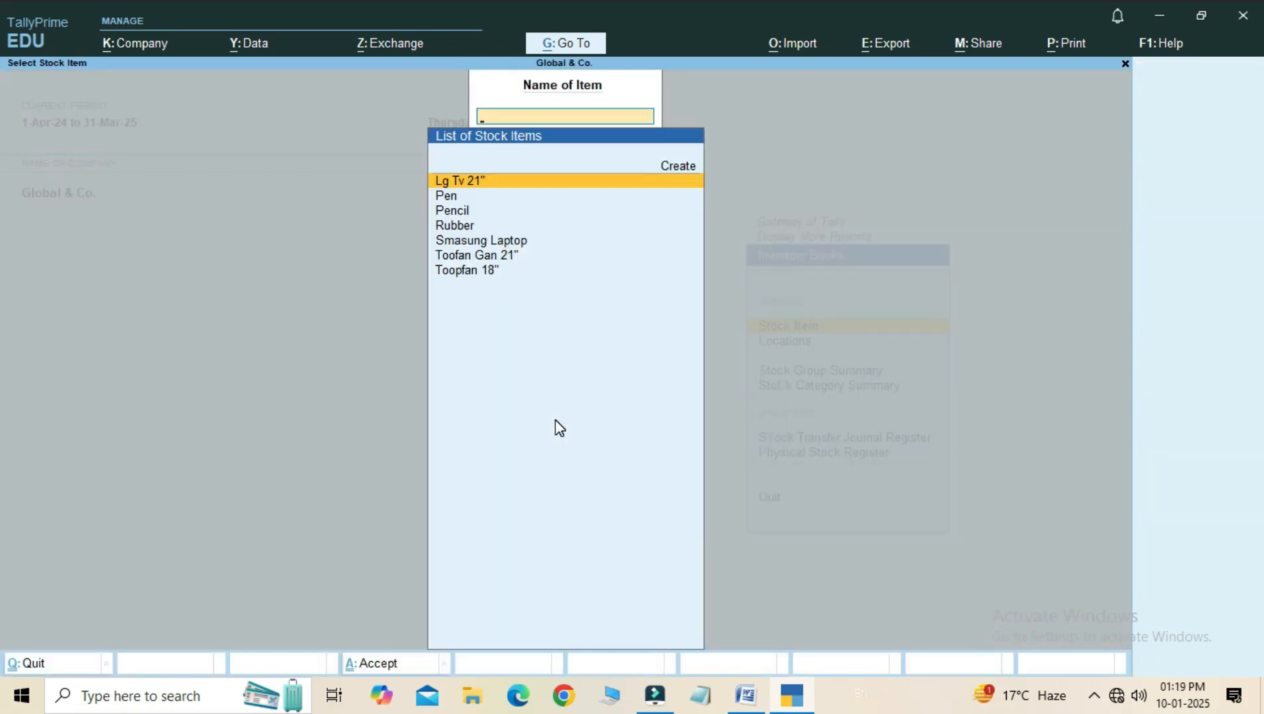
- Examine the January vouchers and closing quantity of stock item Pen, down to the credit note entry, and return to the item selection
key(Down)
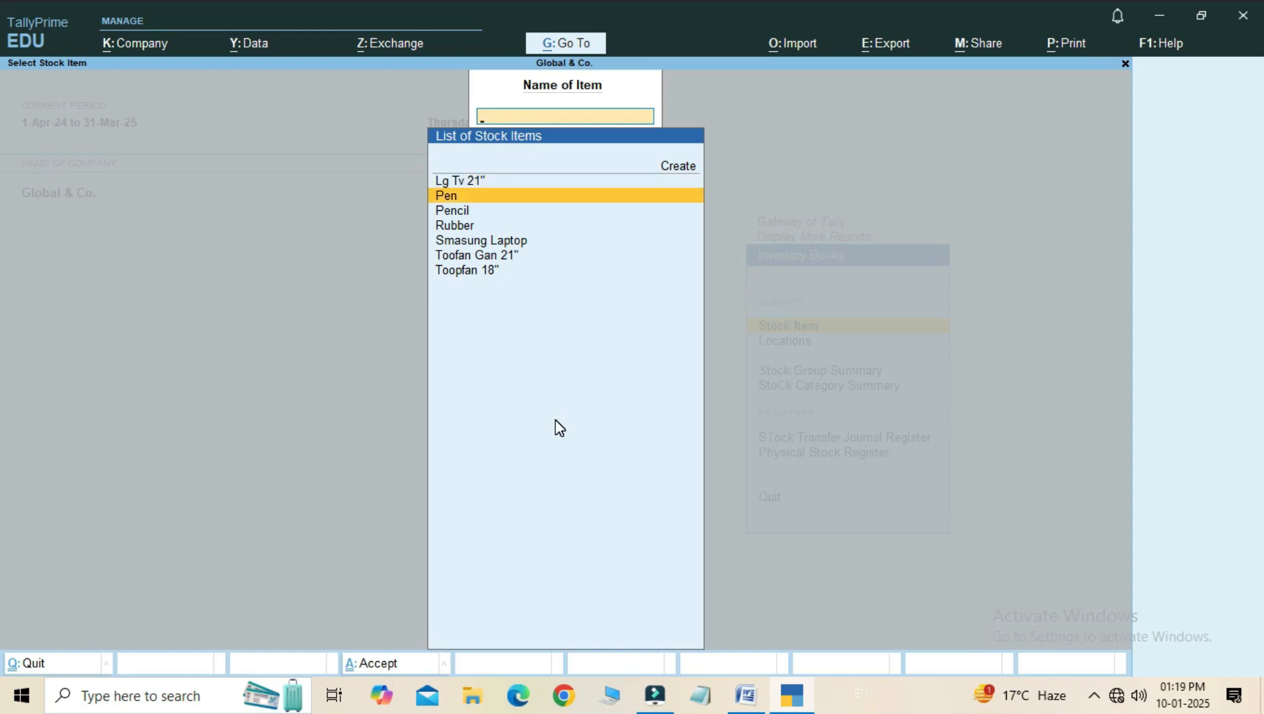
key(Return)
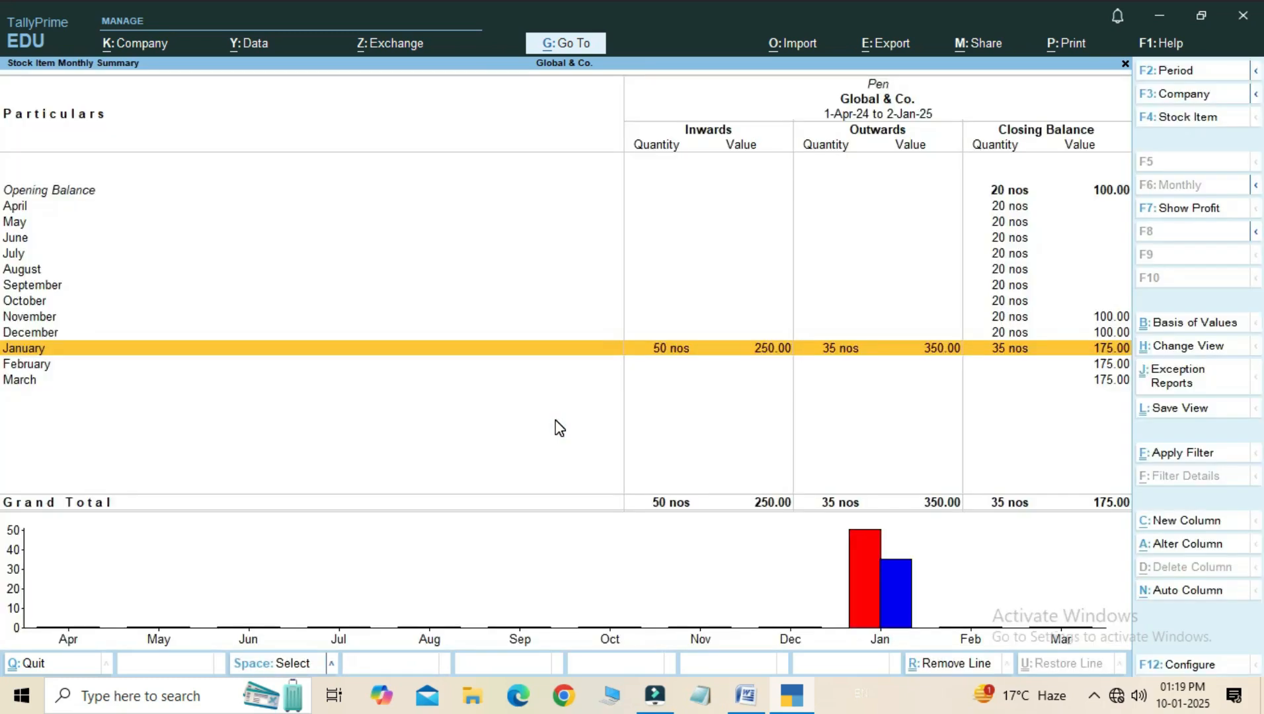
key(Return)
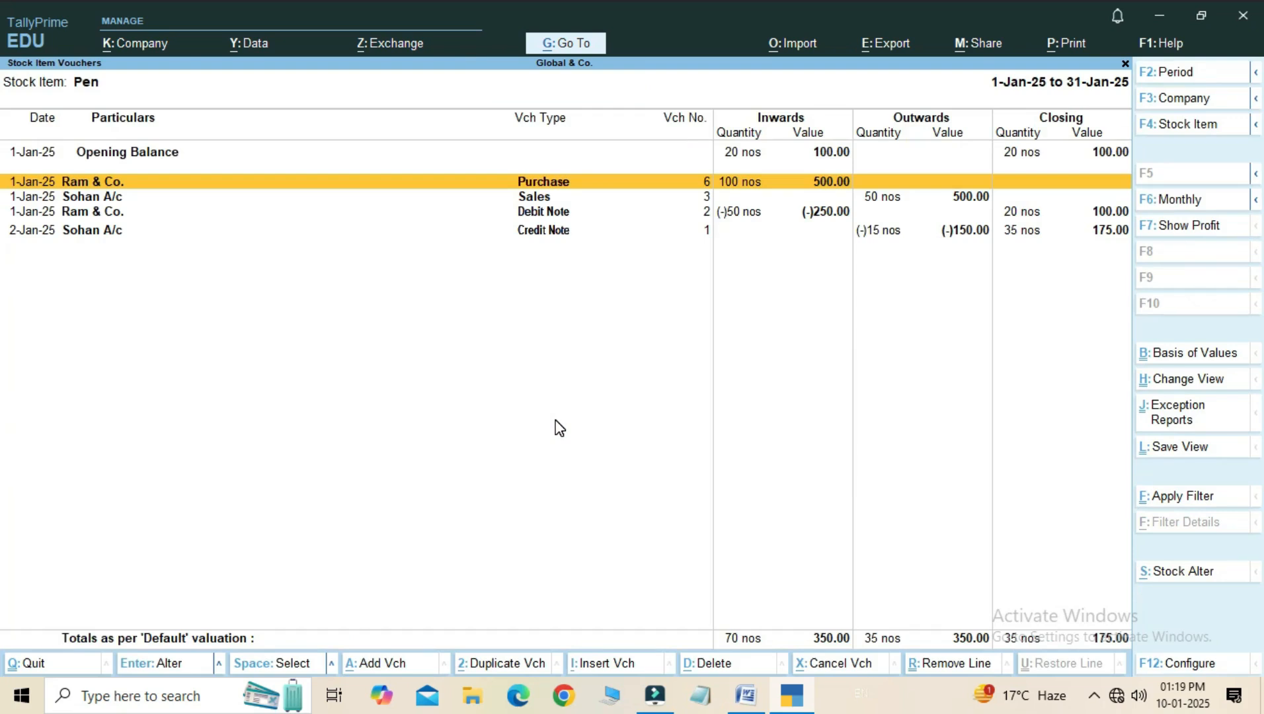
key(Down)
key(Down)
key(Down)
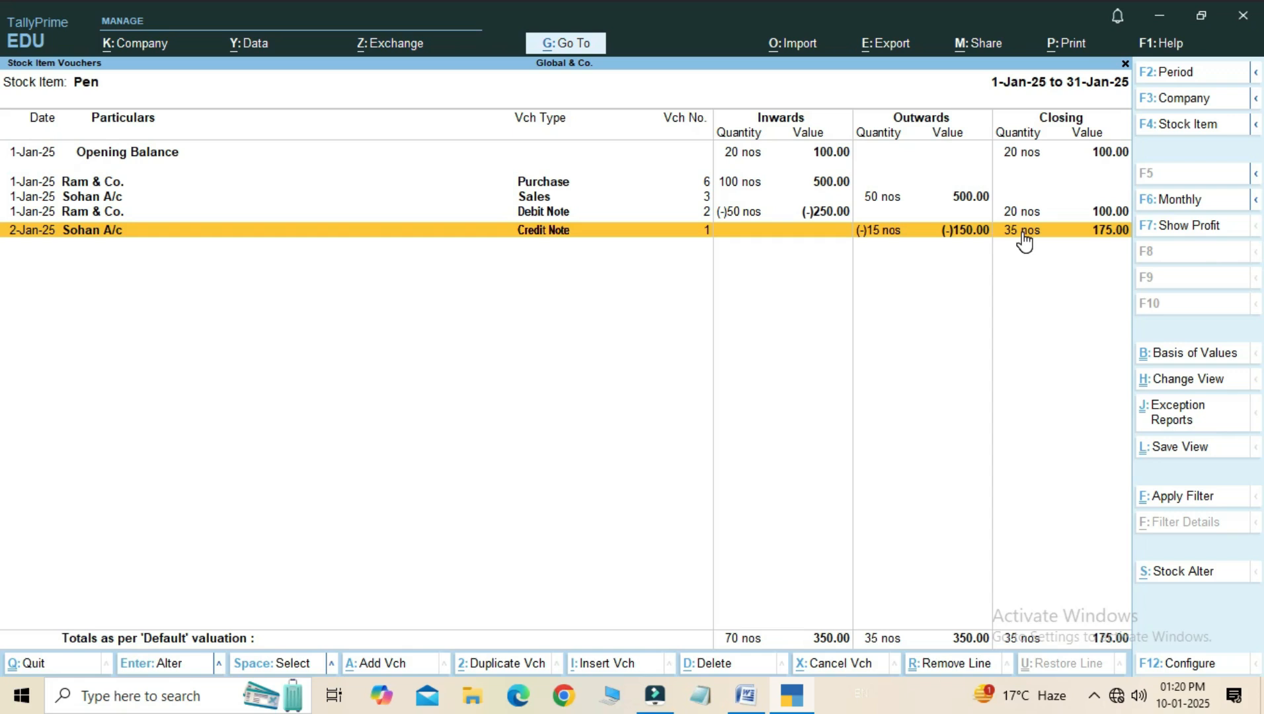
key(Escape)
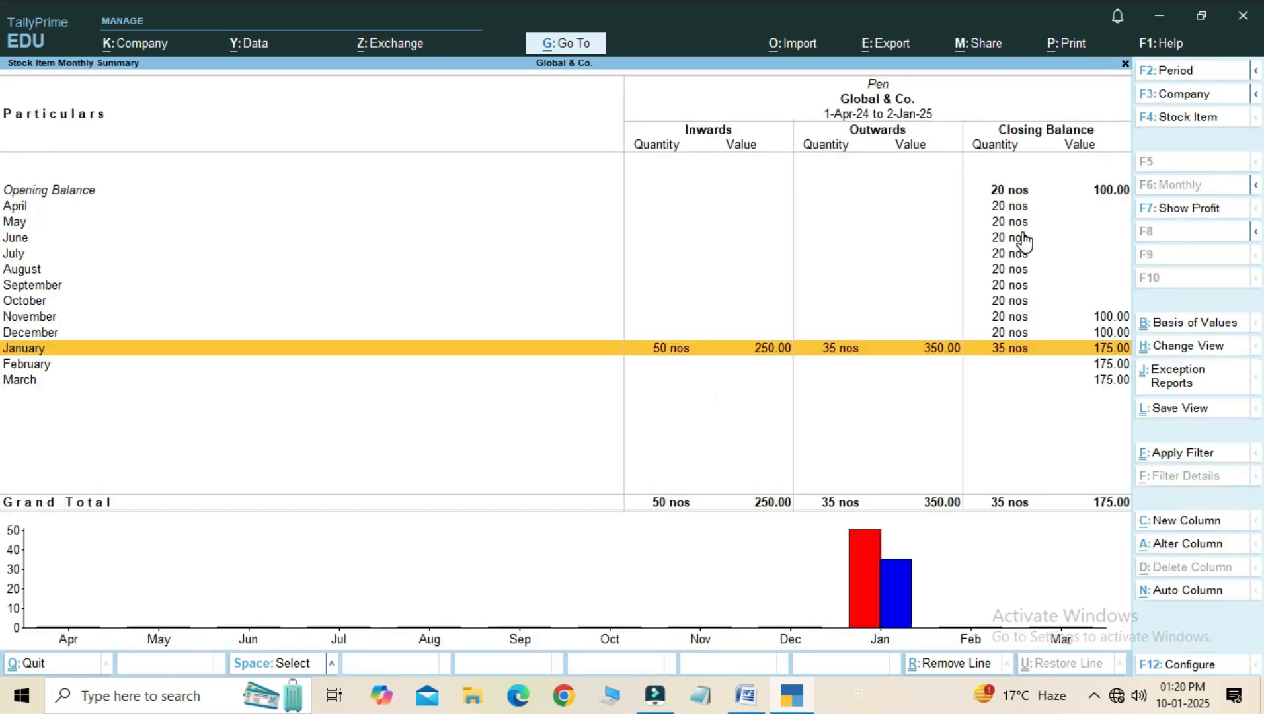
key(Escape)
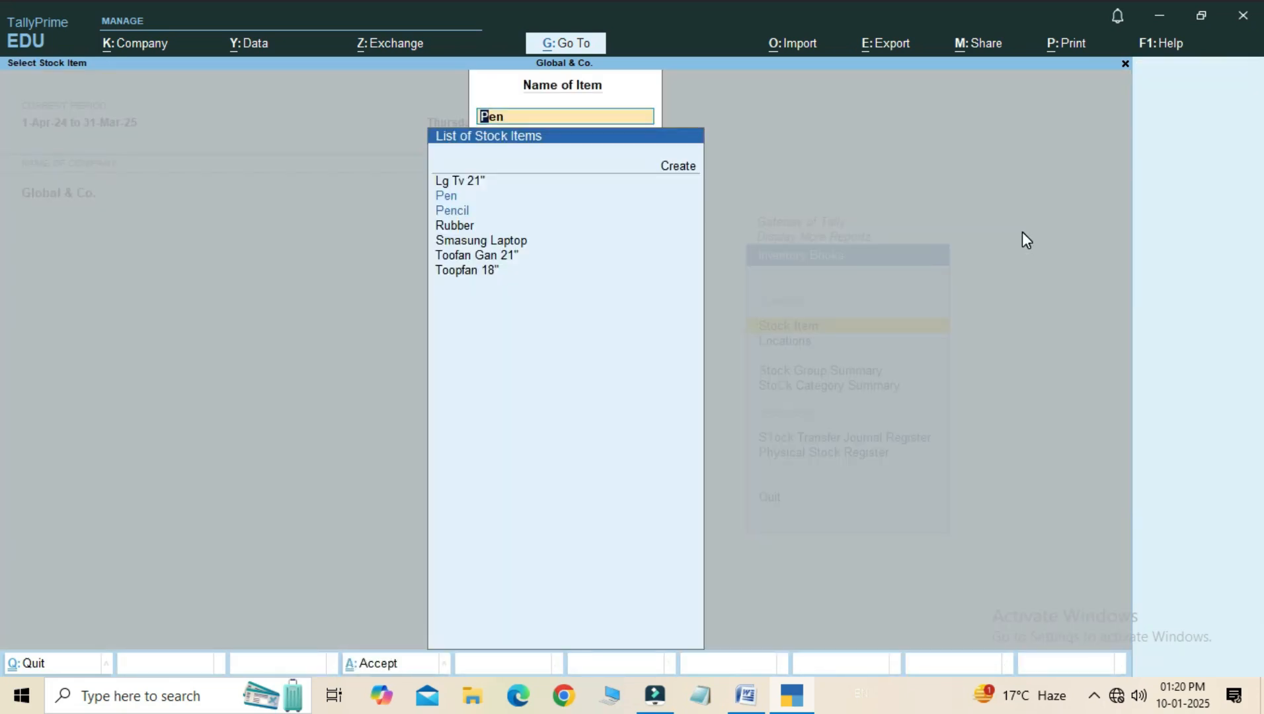
- Examine the January vouchers and closing quantity of stock item Pencil, down to the credit note entry
key(Down)
key(Down)
key(Down)
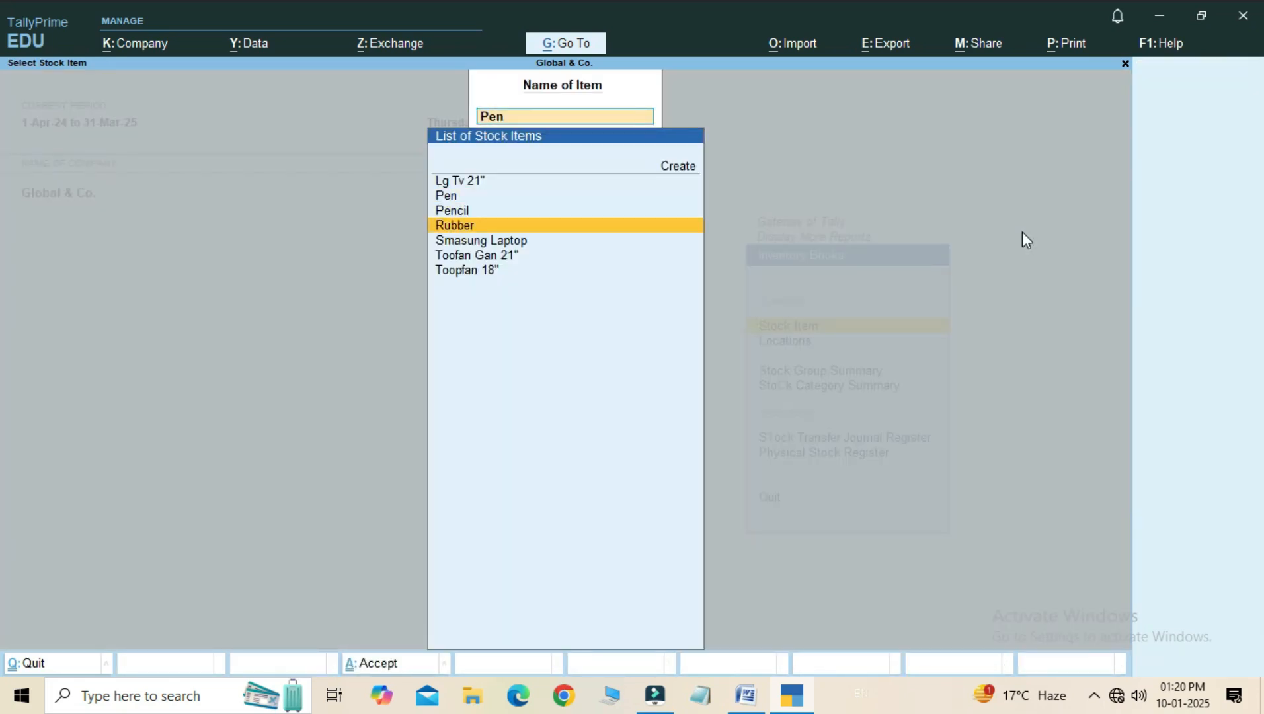
key(Up)
key(Return)
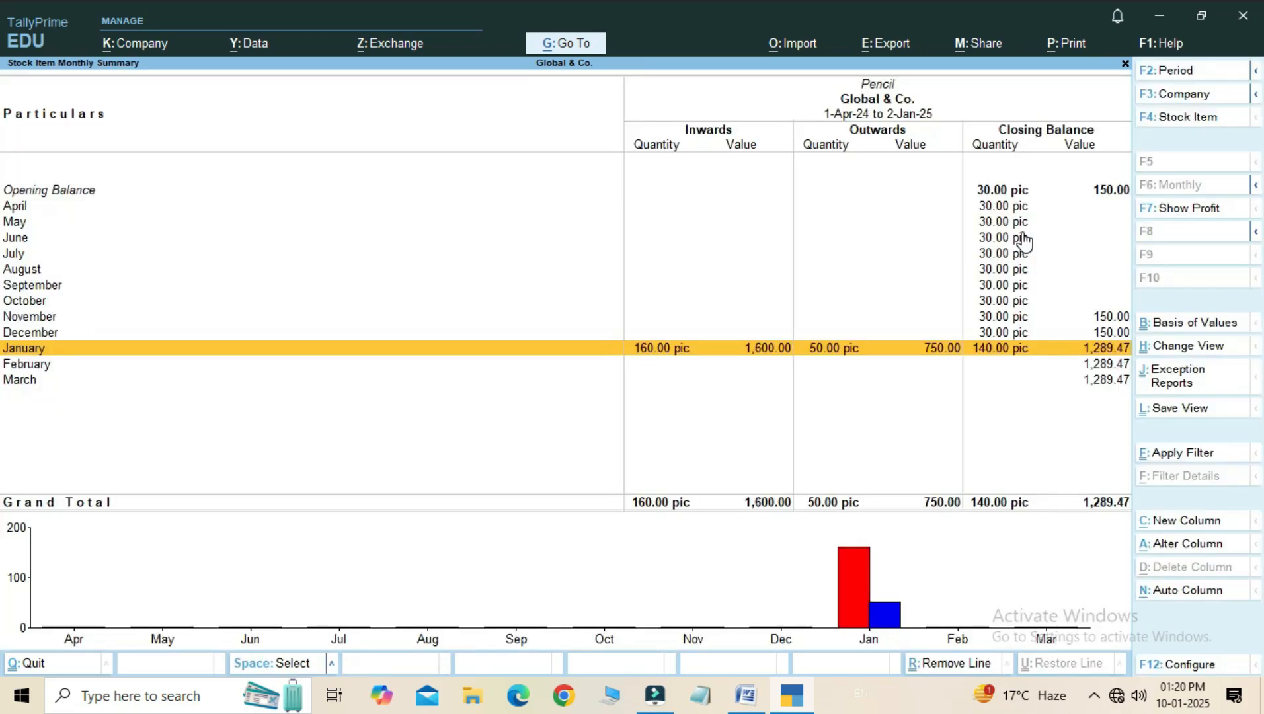
key(Return)
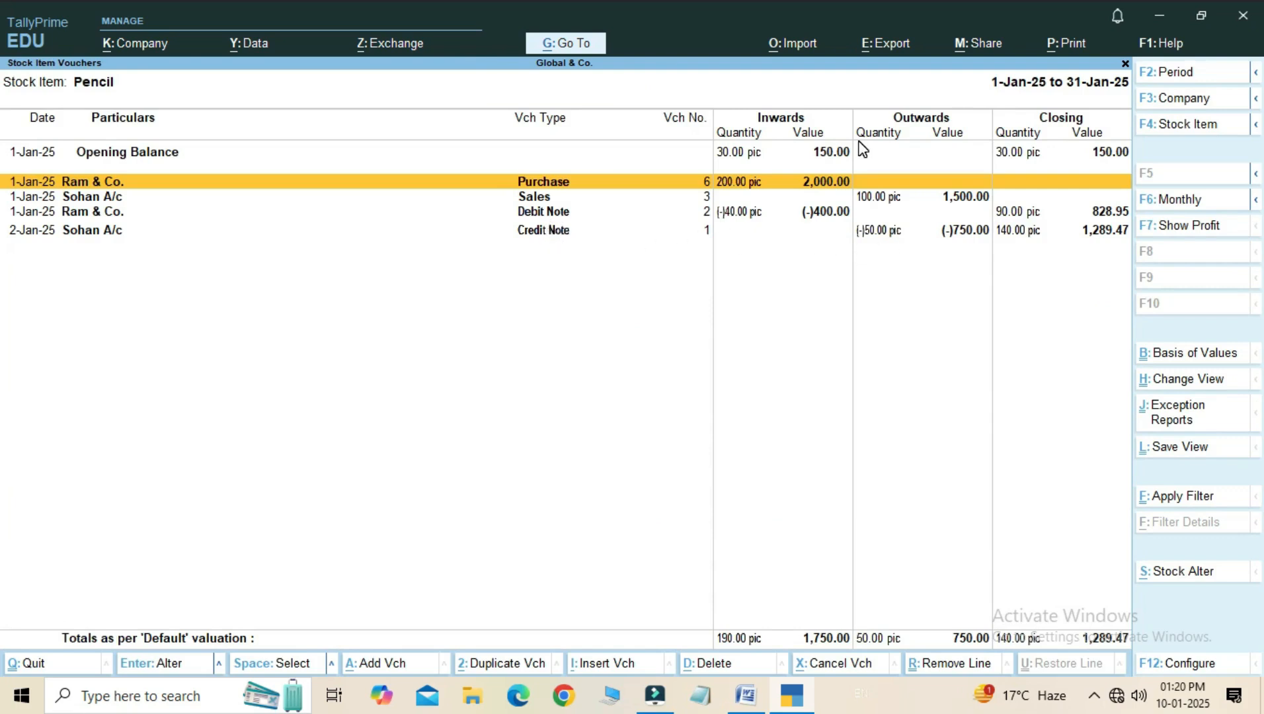
key(Down)
key(Down)
key(Down)
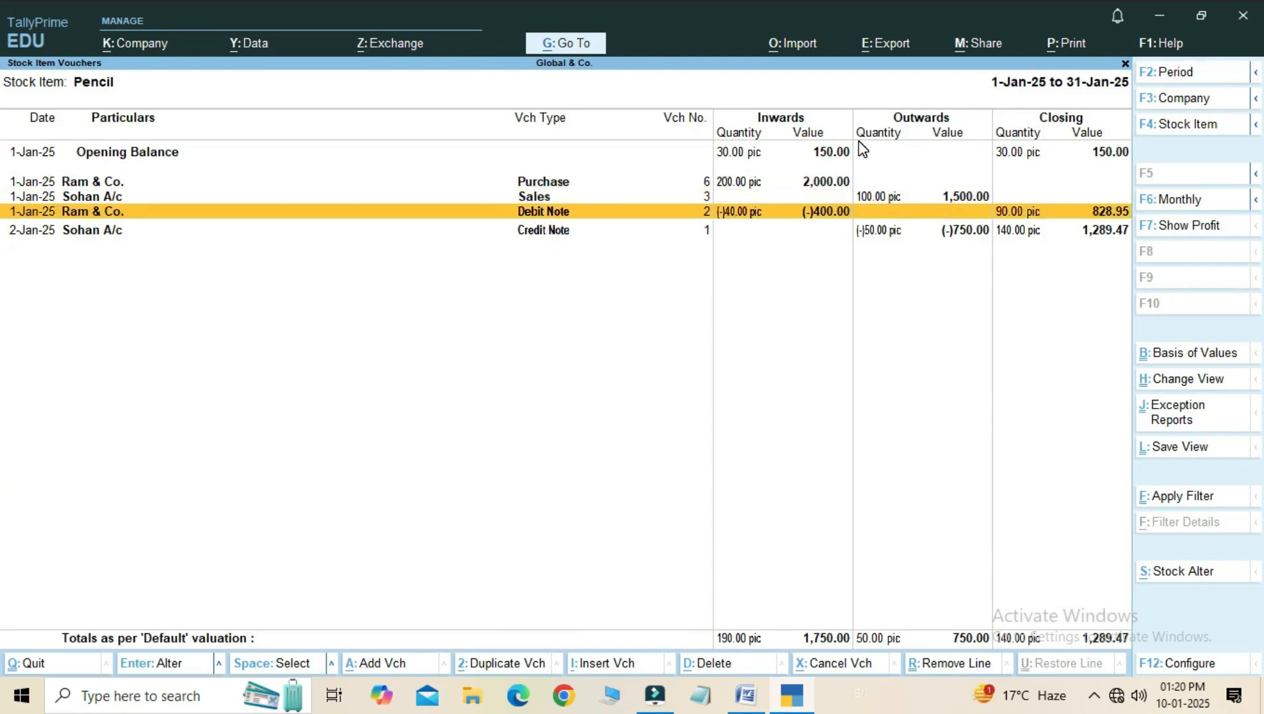
- View credit note 1 from Pencil's January vouchers, leave it without saving, and compare its entry with the debit note
click(1013, 244)
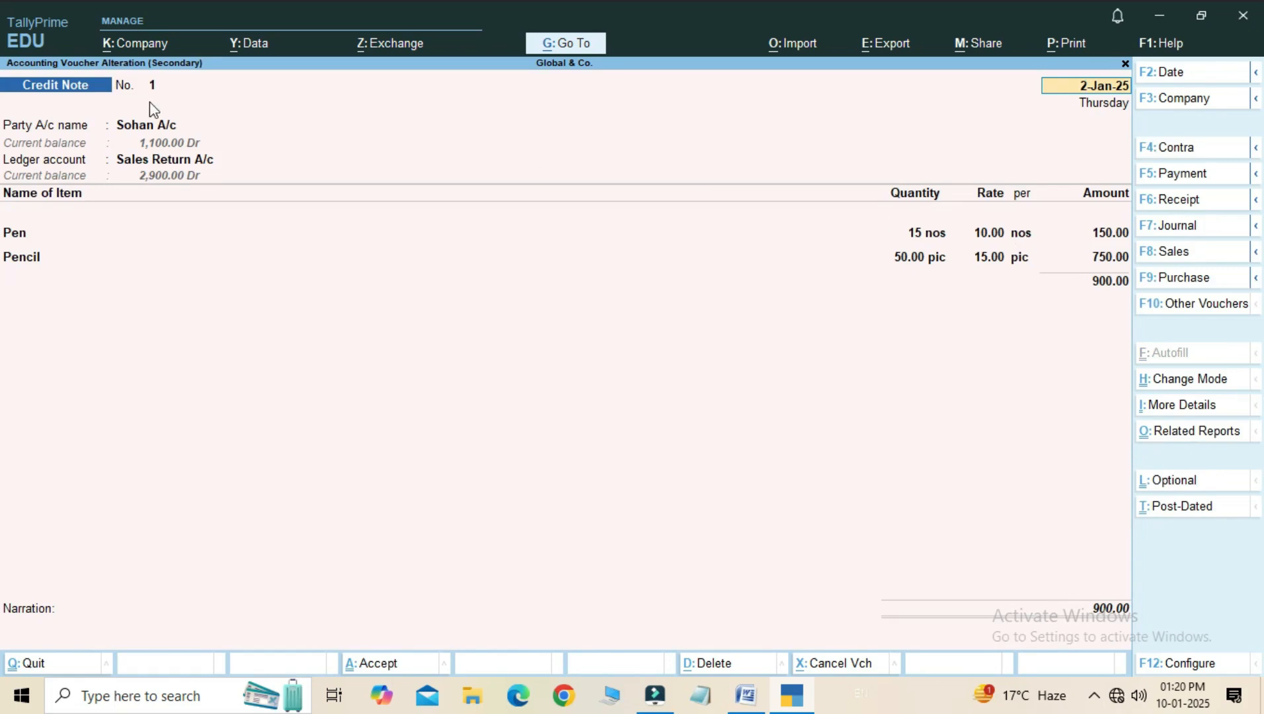
key(BackSpace)
key(Escape)
key(y)
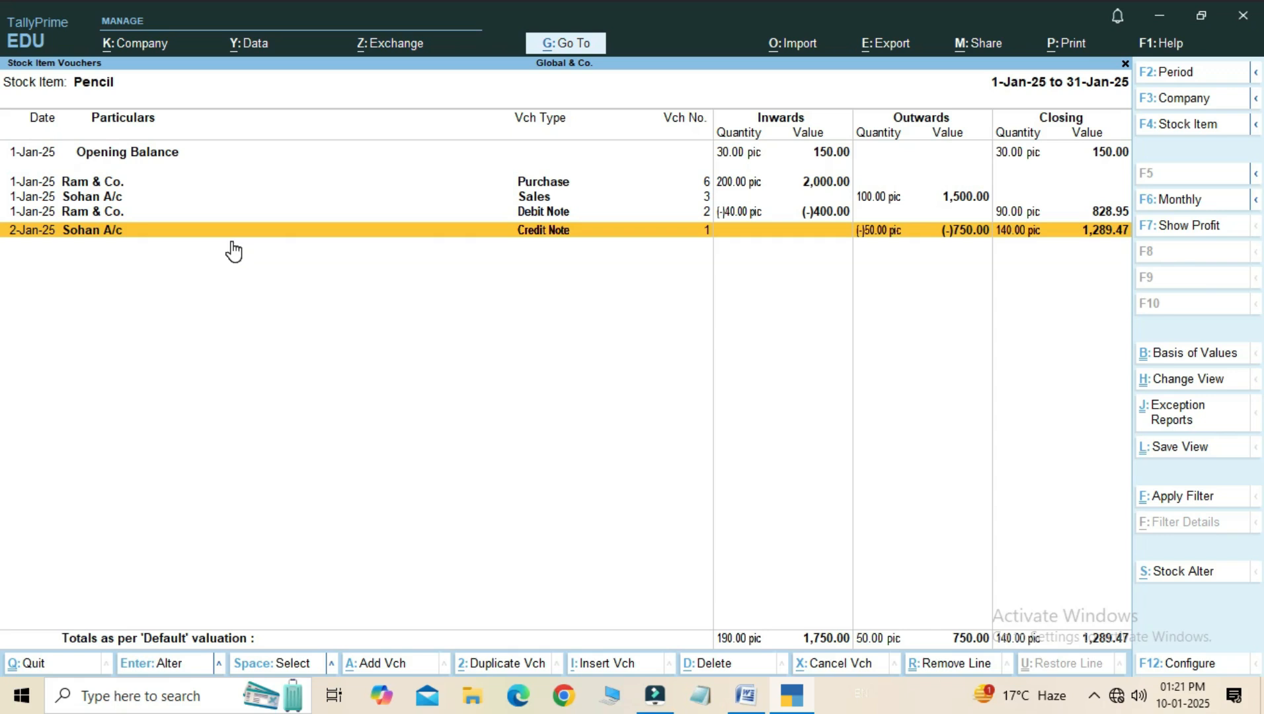
key(Up)
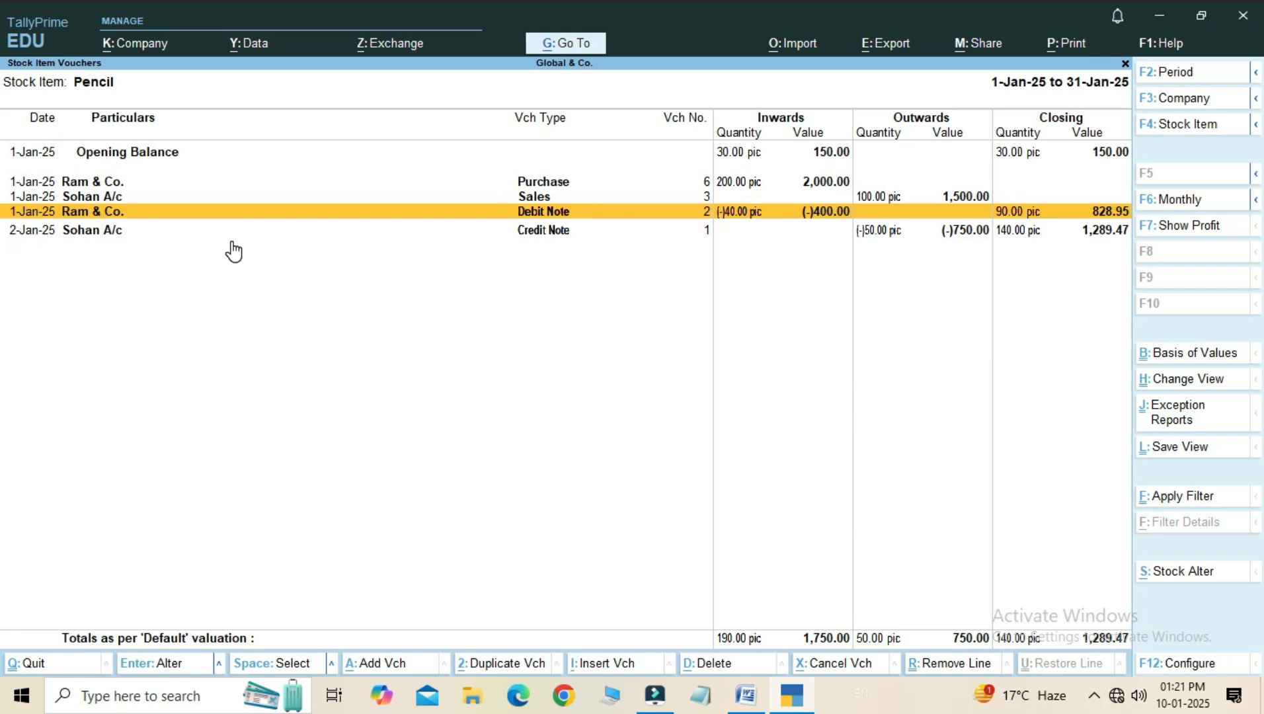
key(Down)
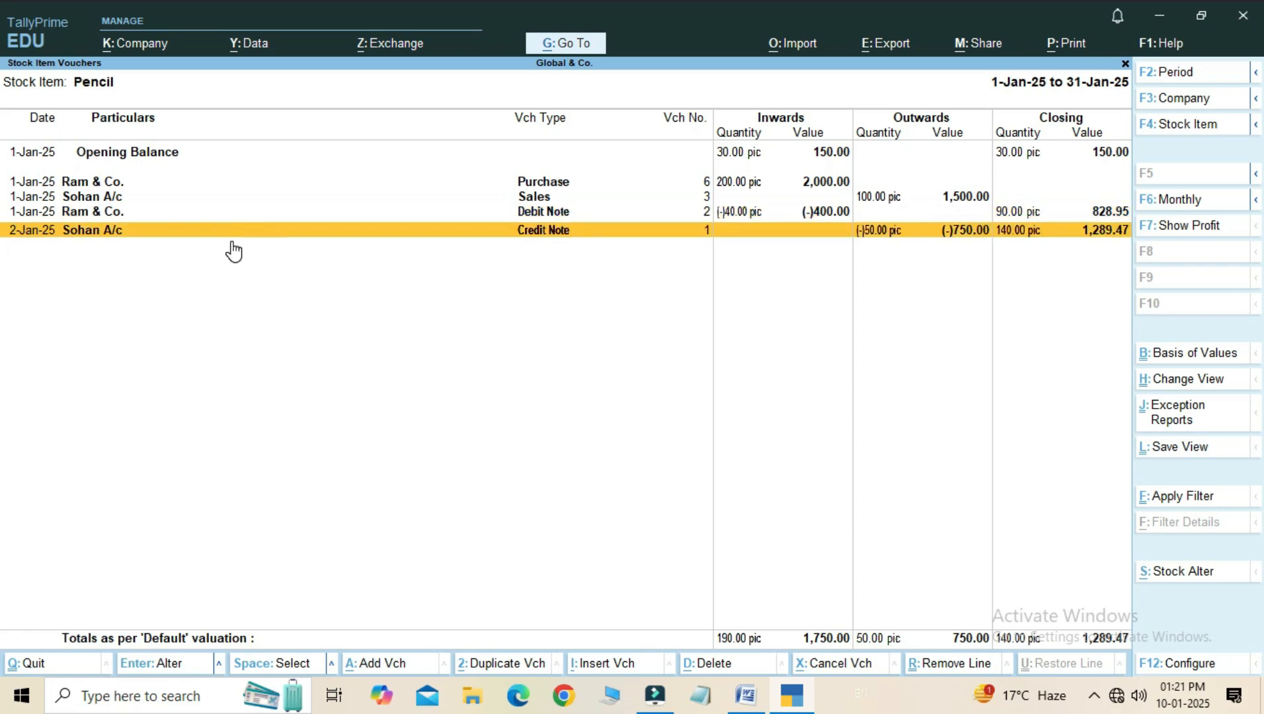